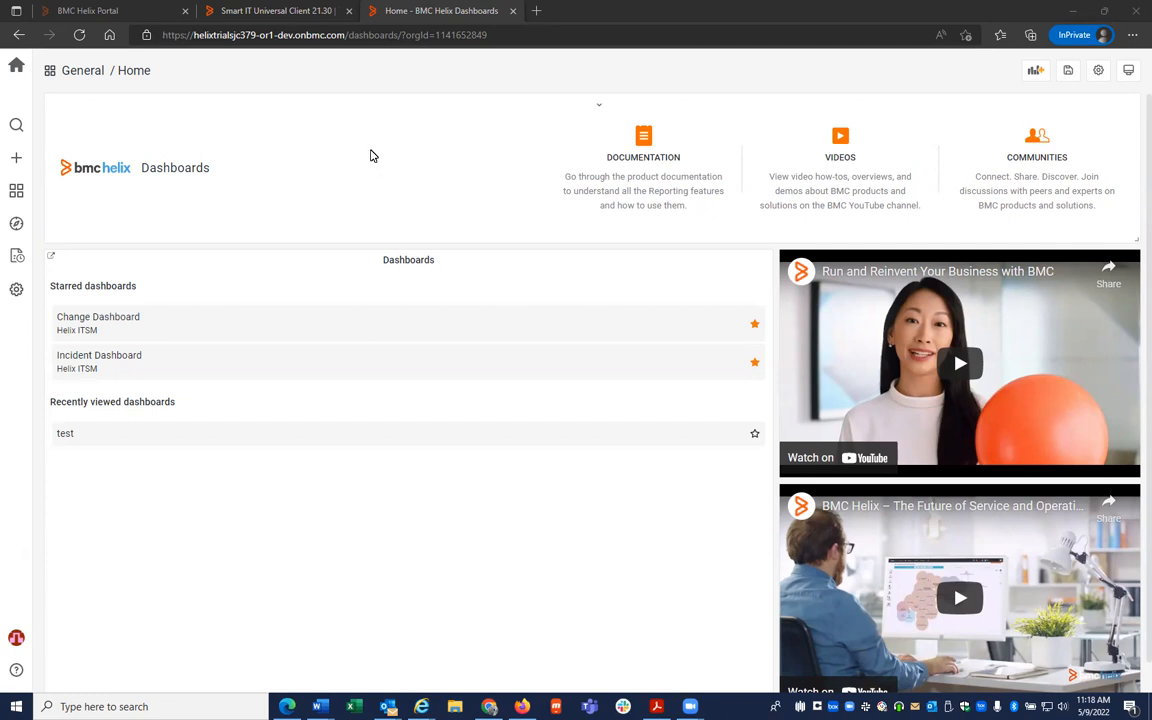
Create a new dashboard and add a new empty panel to it
mouse_move(16, 200)
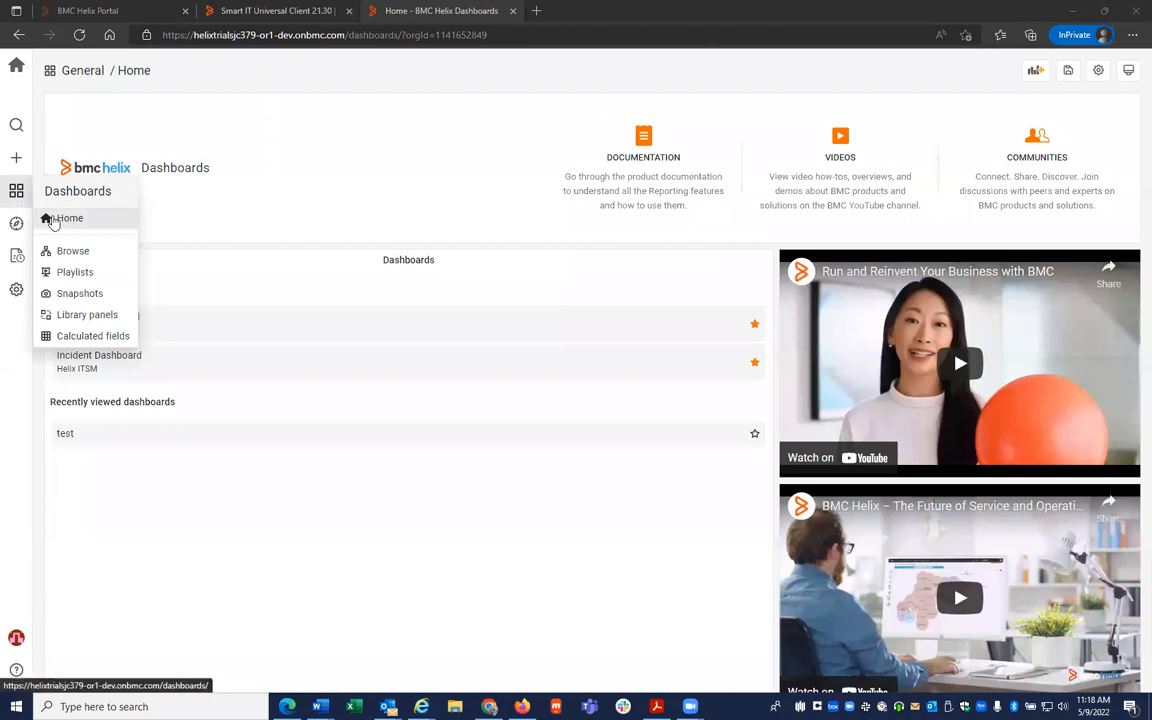
mouse_move(16, 158)
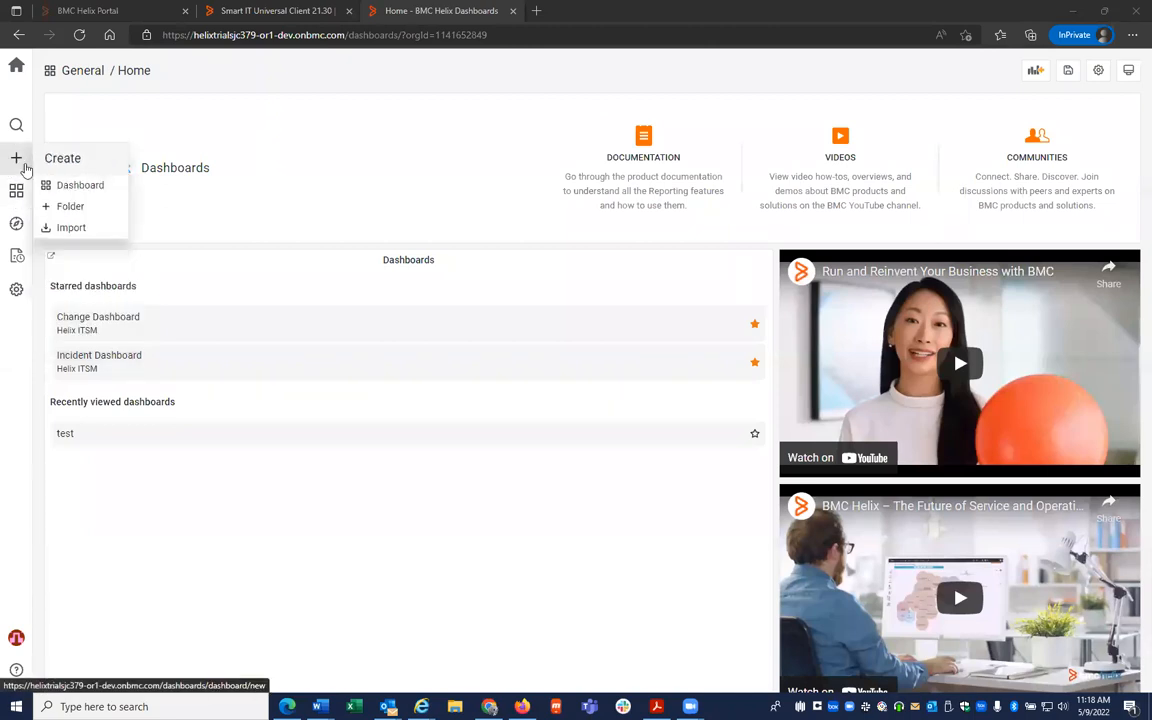
click(62, 188)
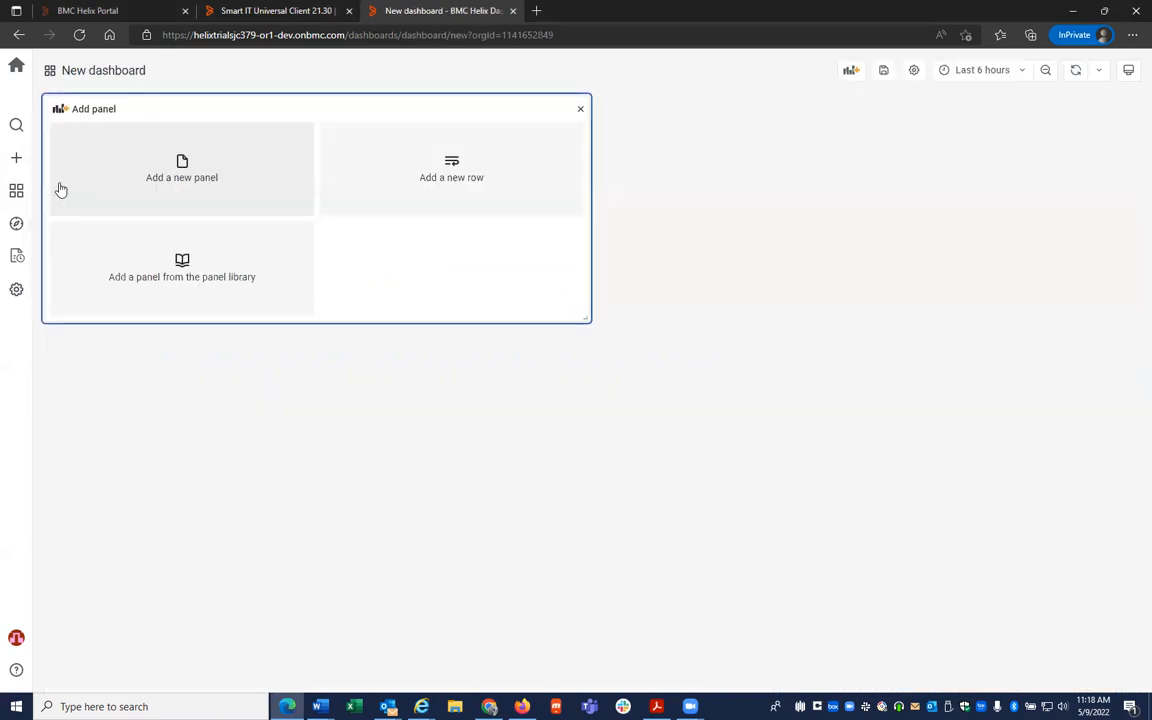
click(182, 168)
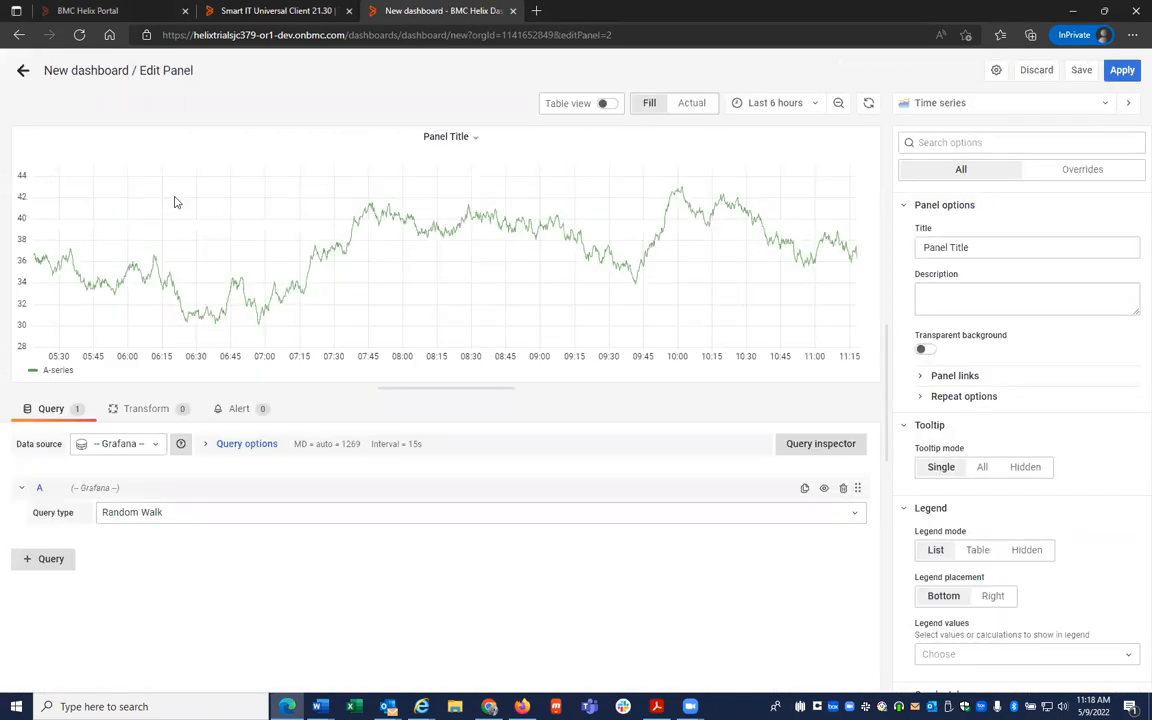
Set the panel's data source to BMC Helix and the query type to Service Management, keeping Form as the type
click(150, 445)
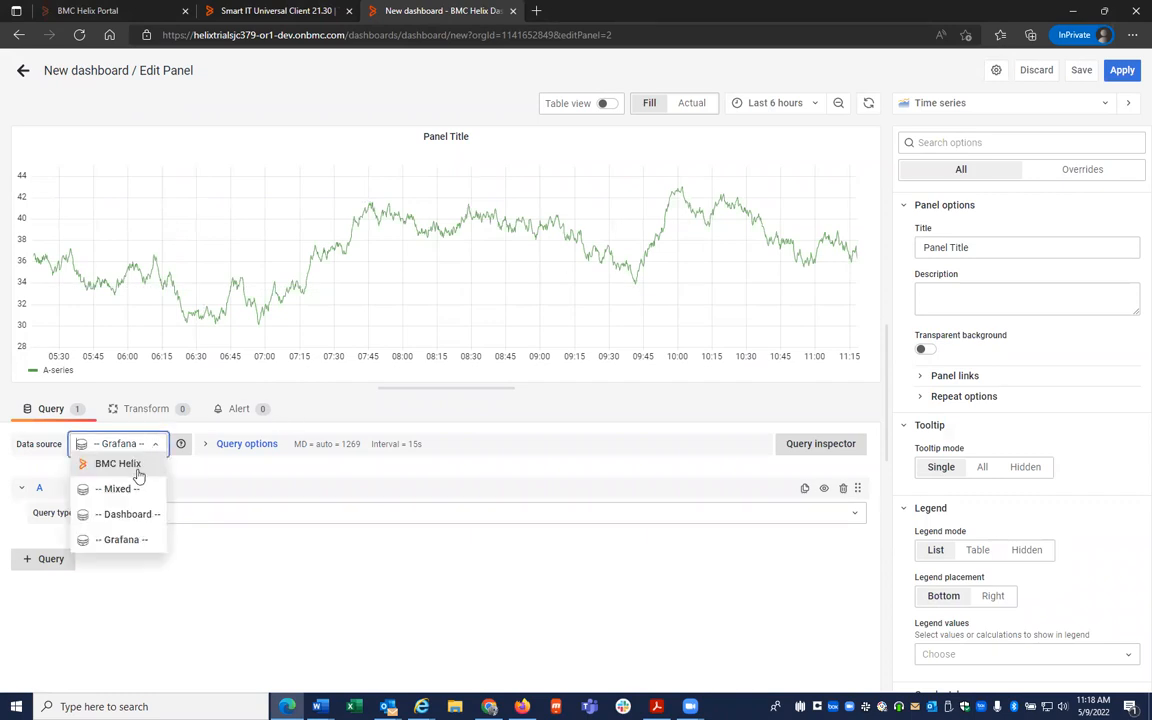
click(139, 466)
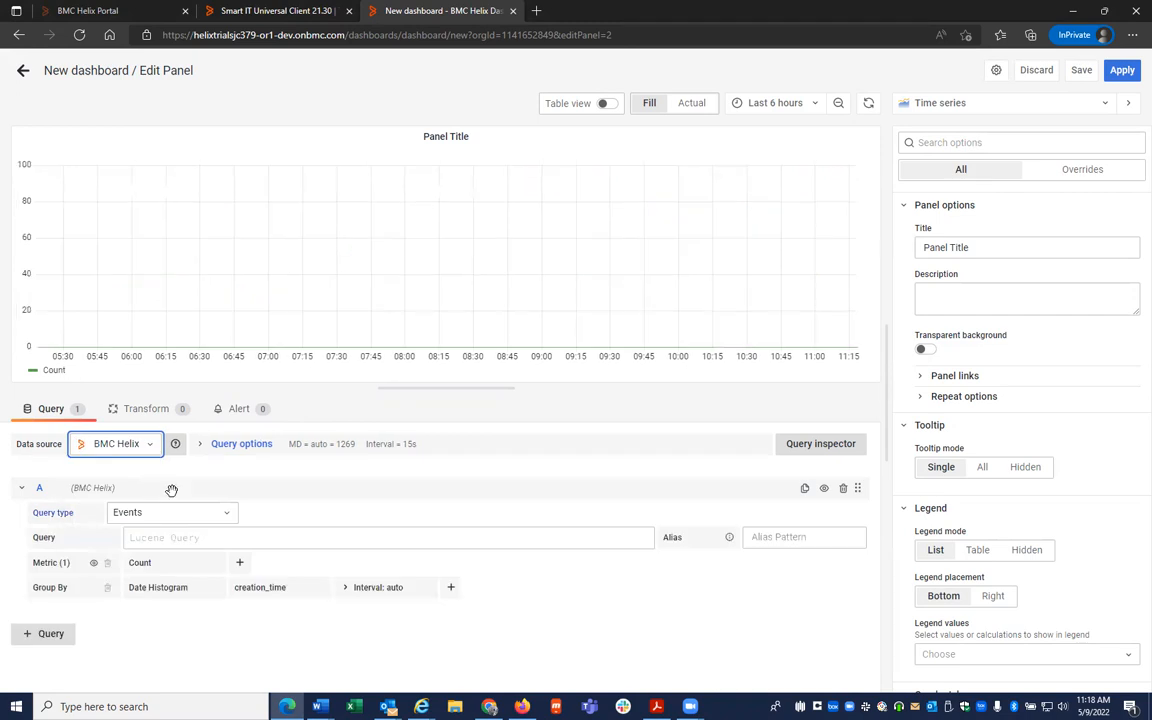
click(228, 514)
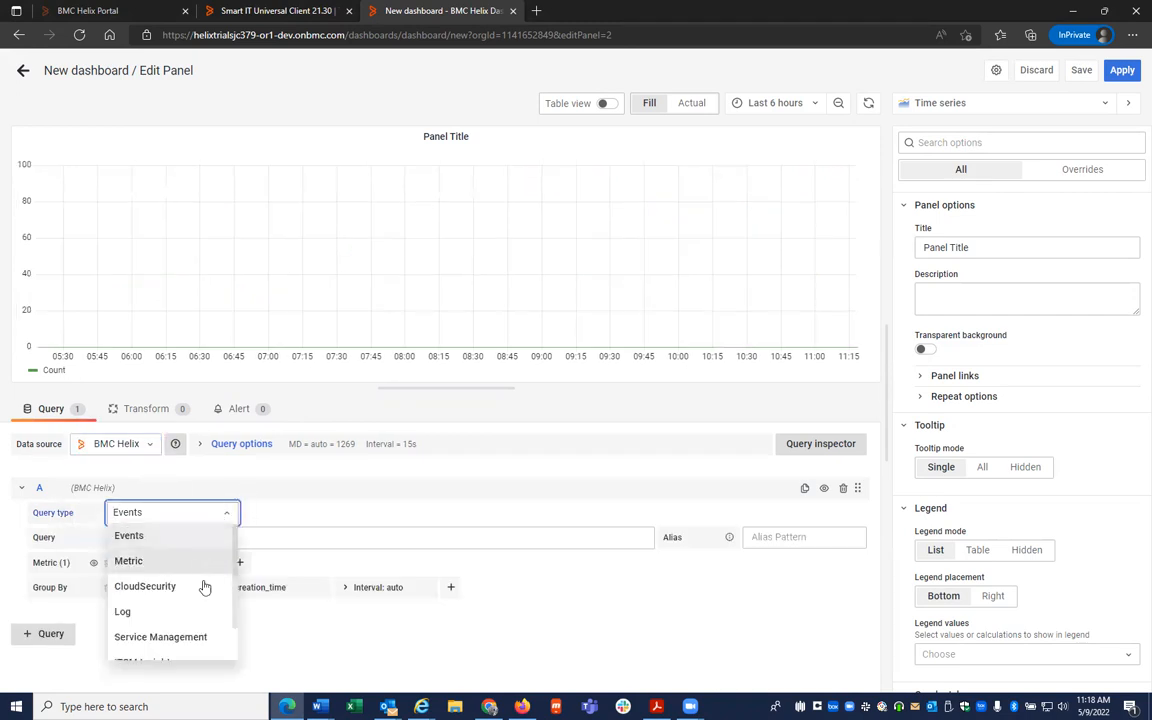
click(163, 637)
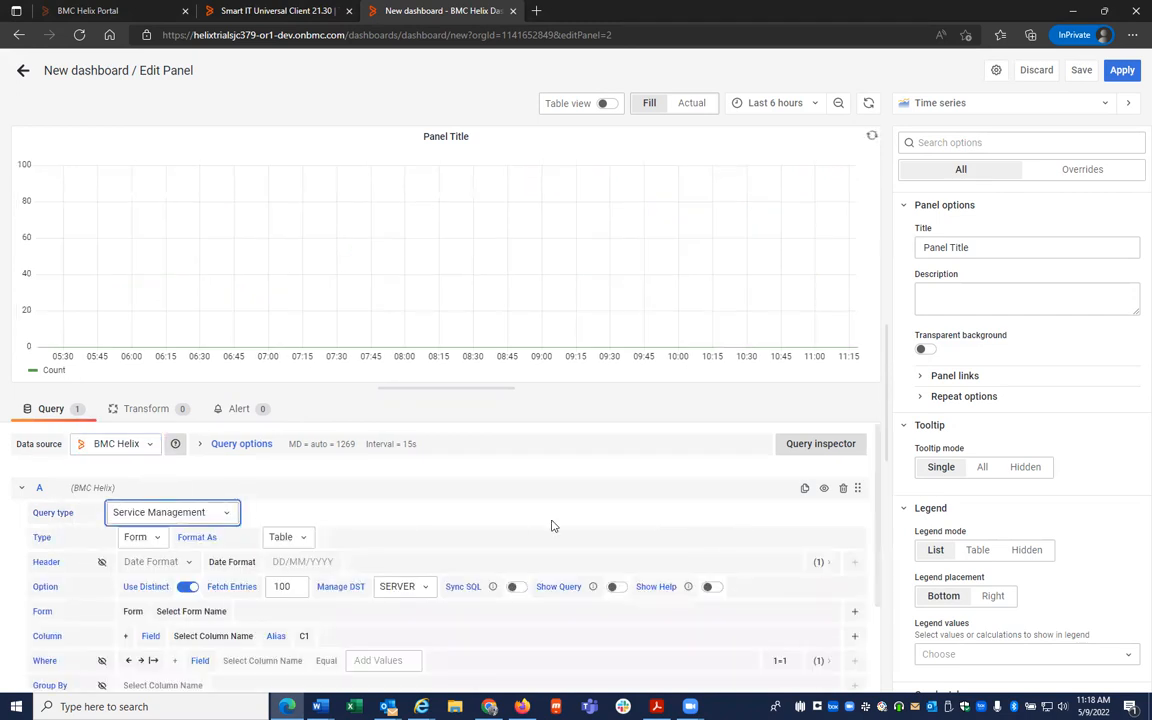
scroll(553, 509, down, 1)
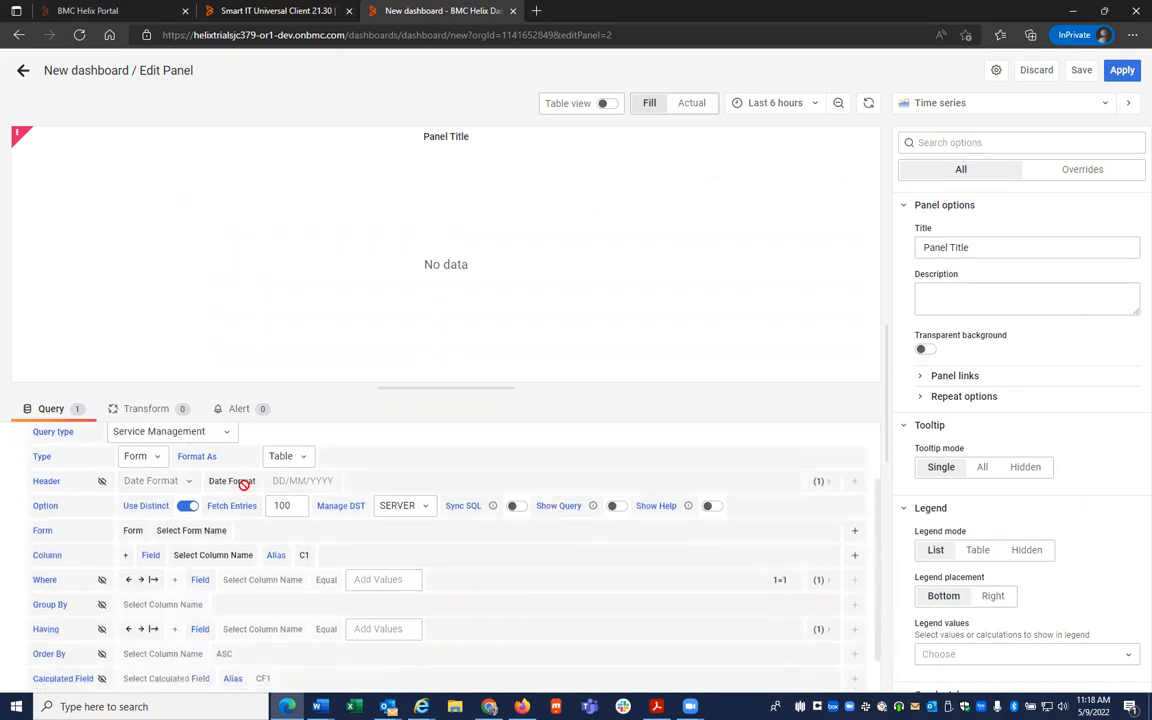
click(150, 458)
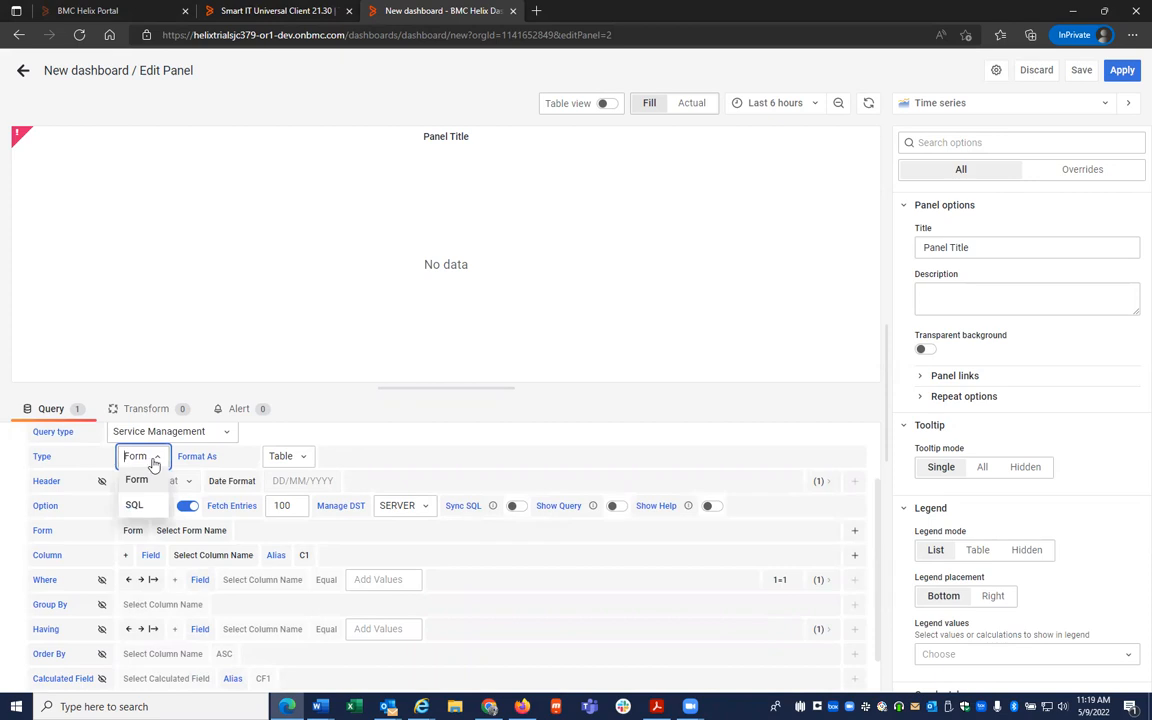
click(283, 438)
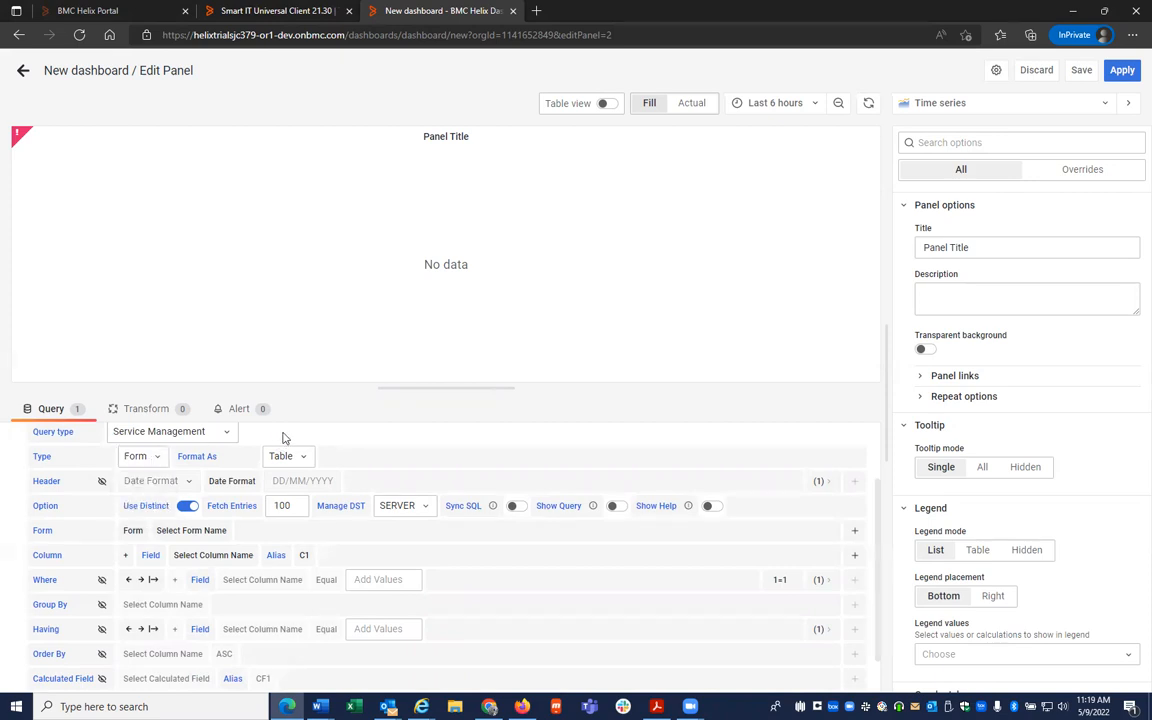
Choose HPD:Help Desk as the form for the query
click(192, 533)
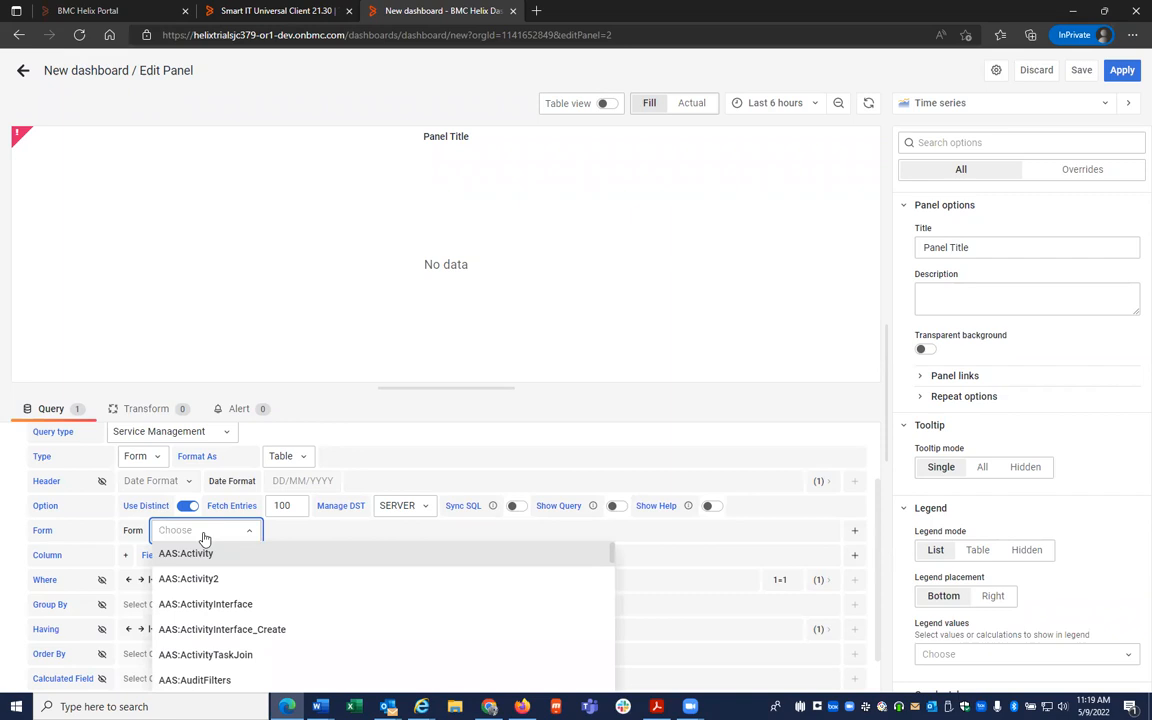
text(h)
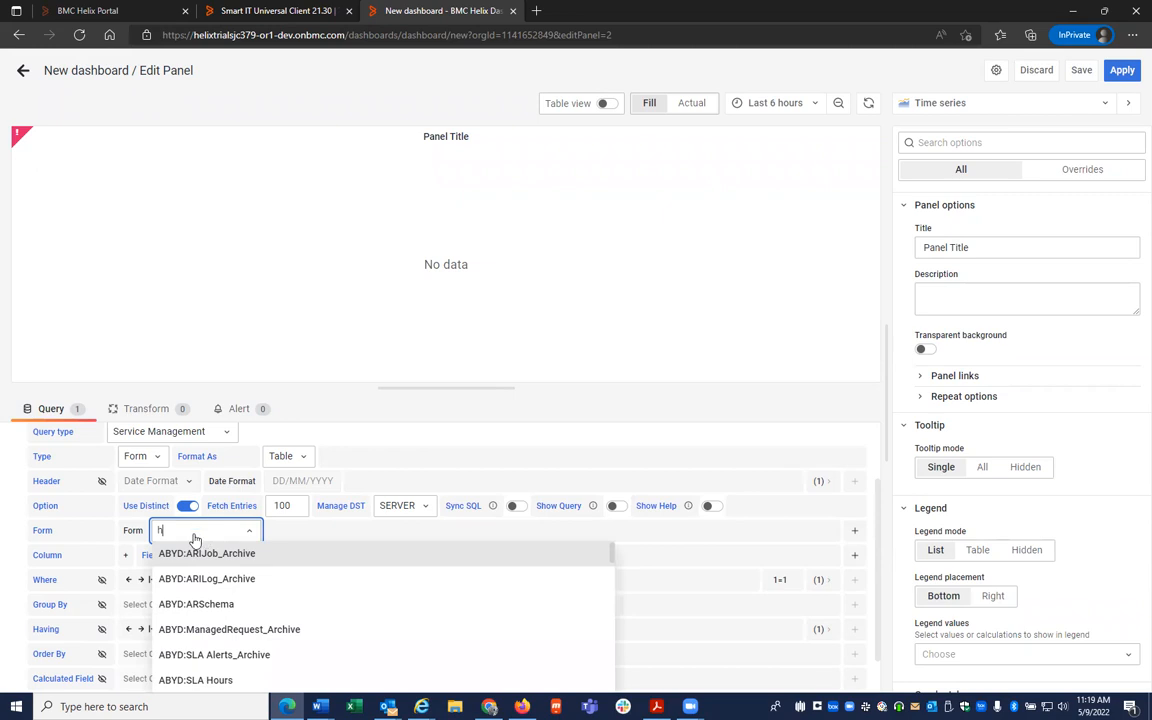
click(196, 537)
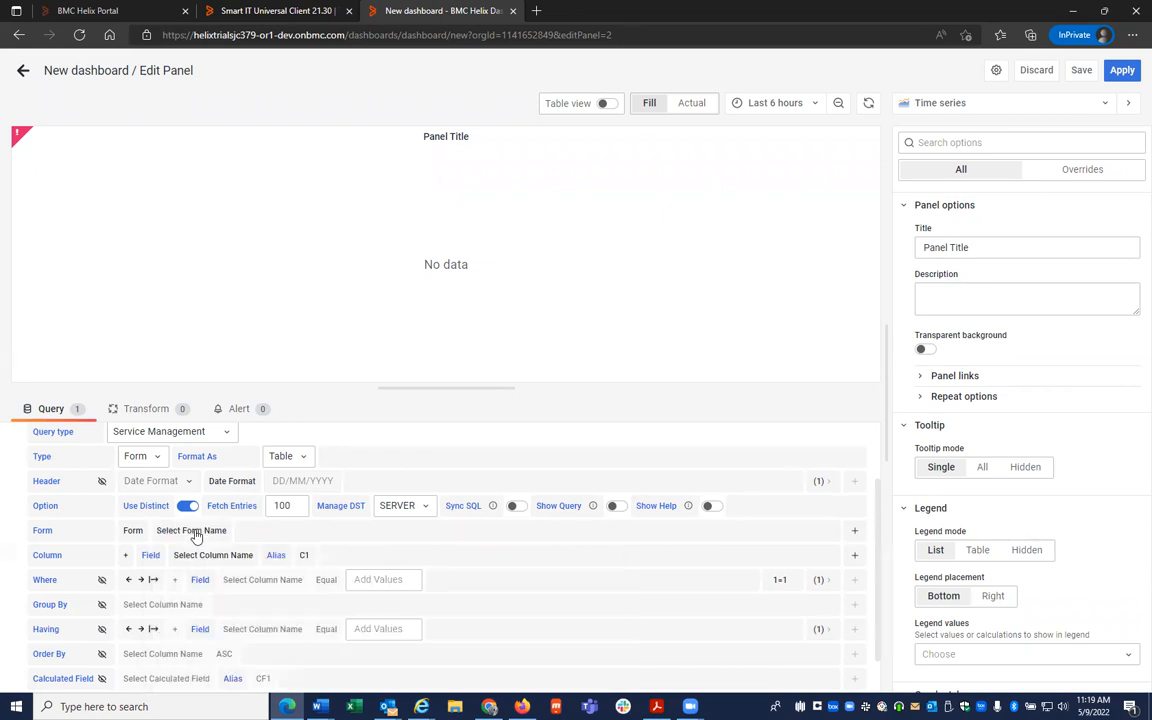
click(165, 534)
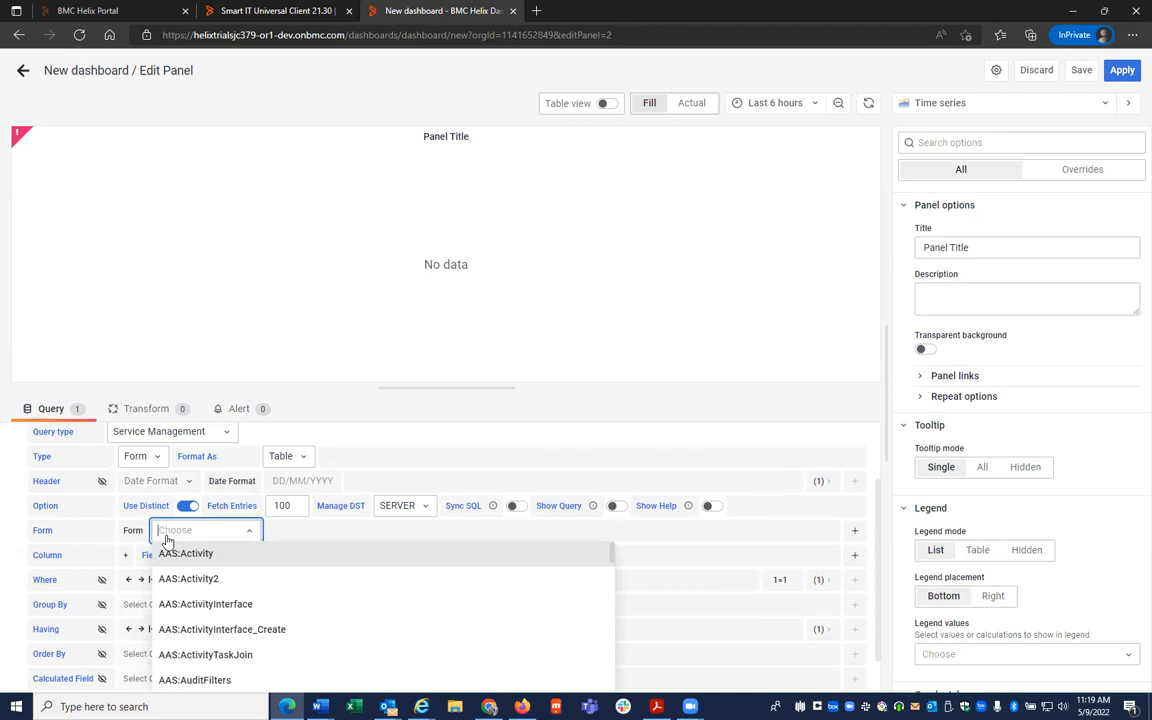
text(hp)
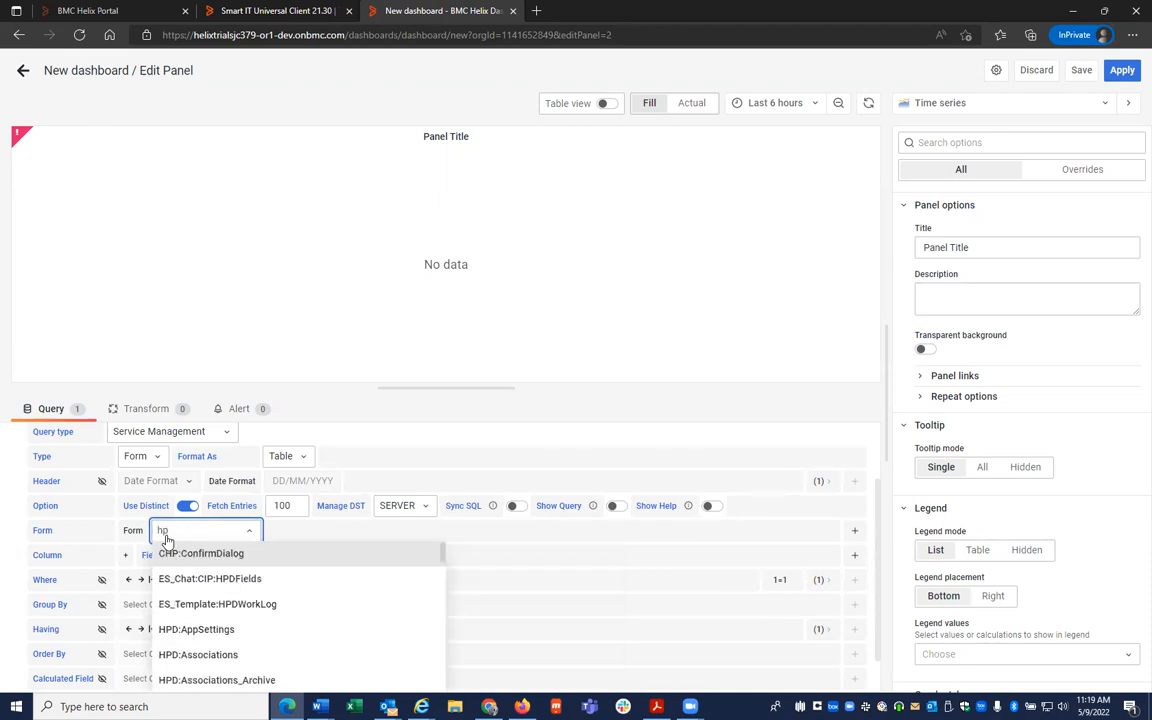
text(d)
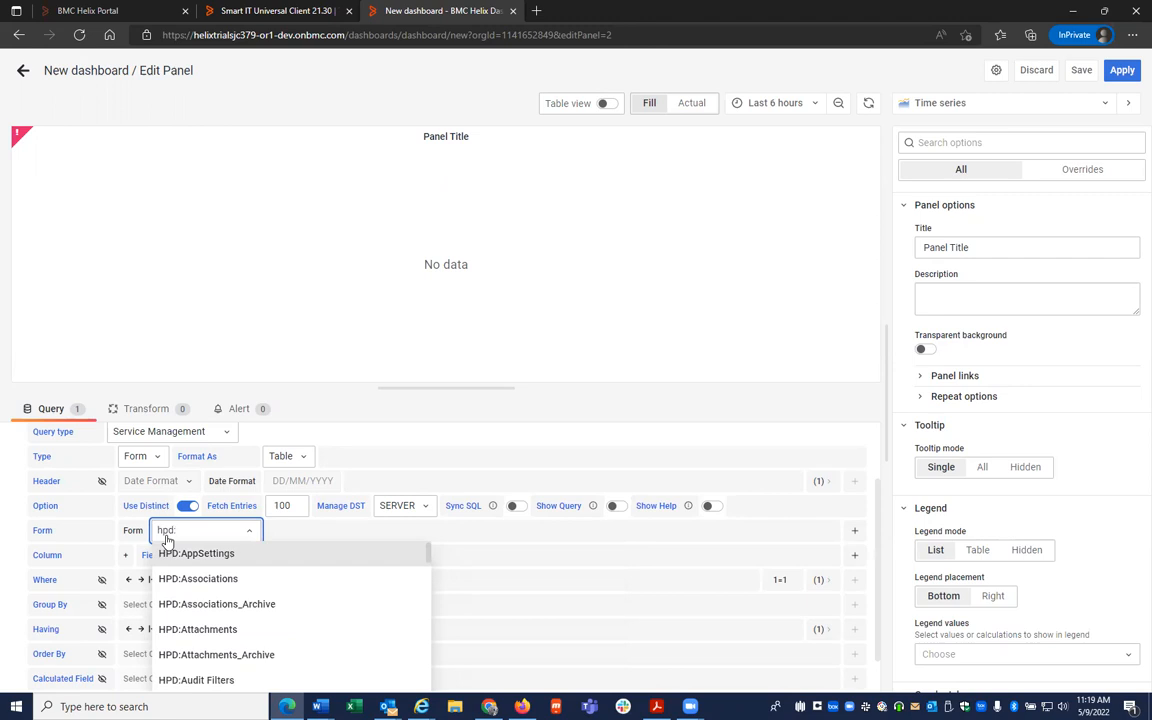
text(:help)
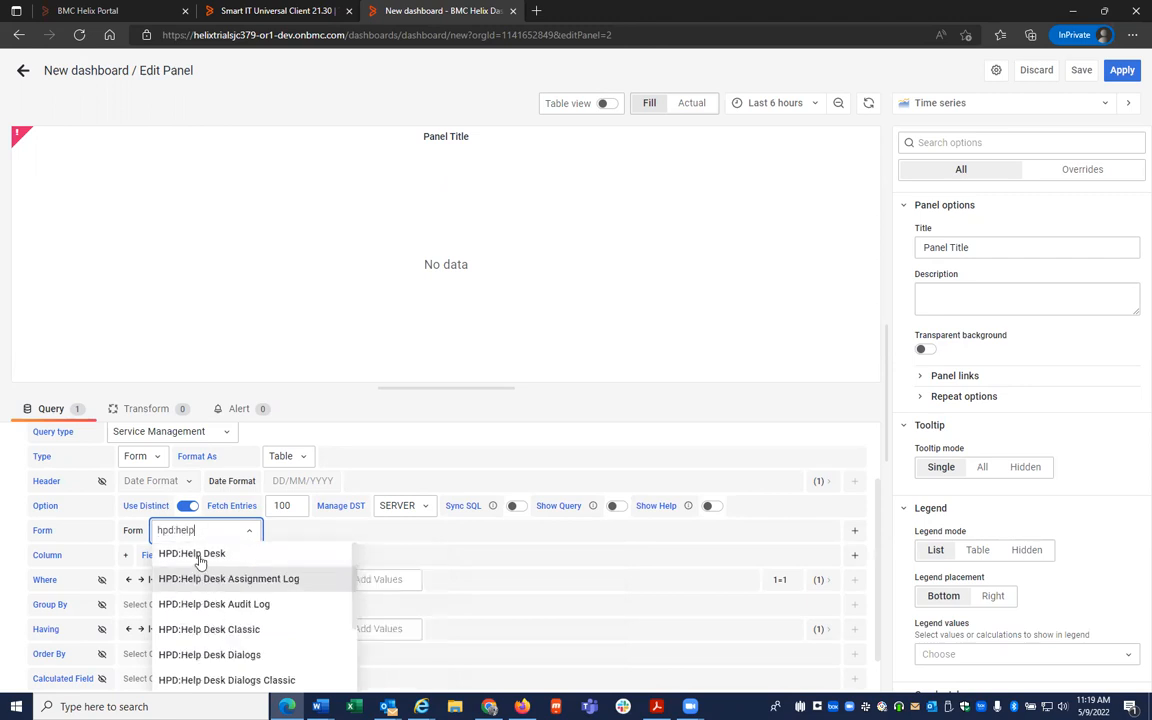
click(199, 557)
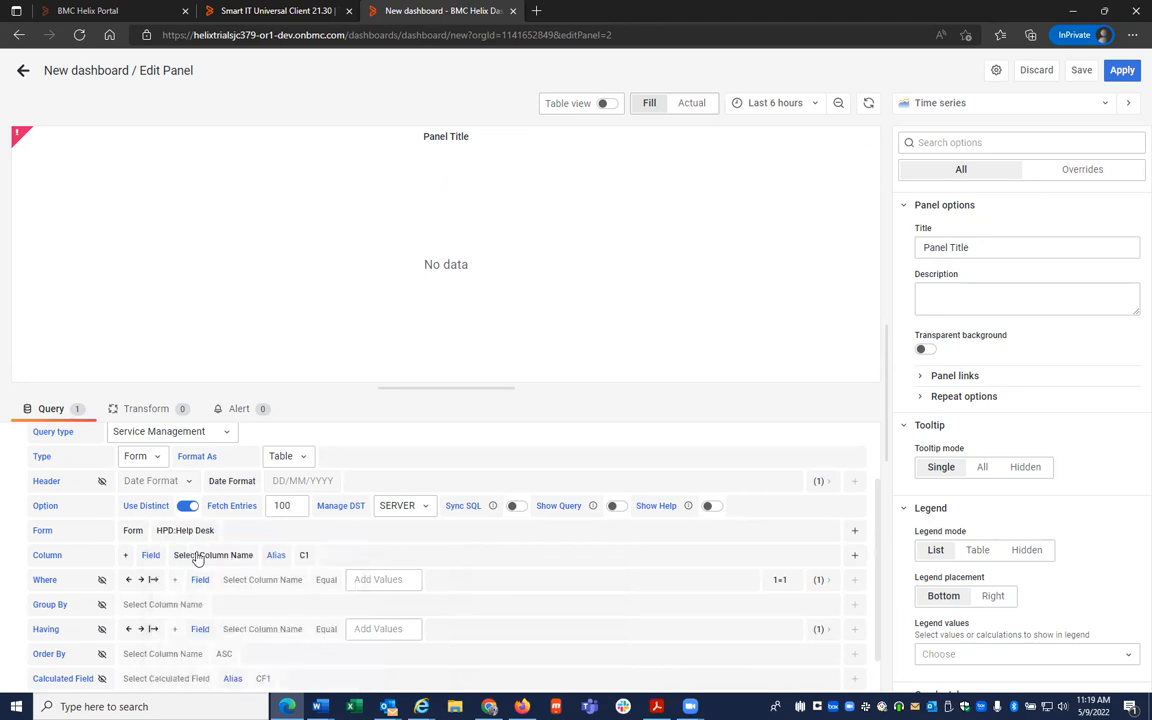
Set the first column to HPD:Help Desk -> Entry ID with alias Entry ID, and switch the panel visualization to a table
scroll(301, 632, down, 1)
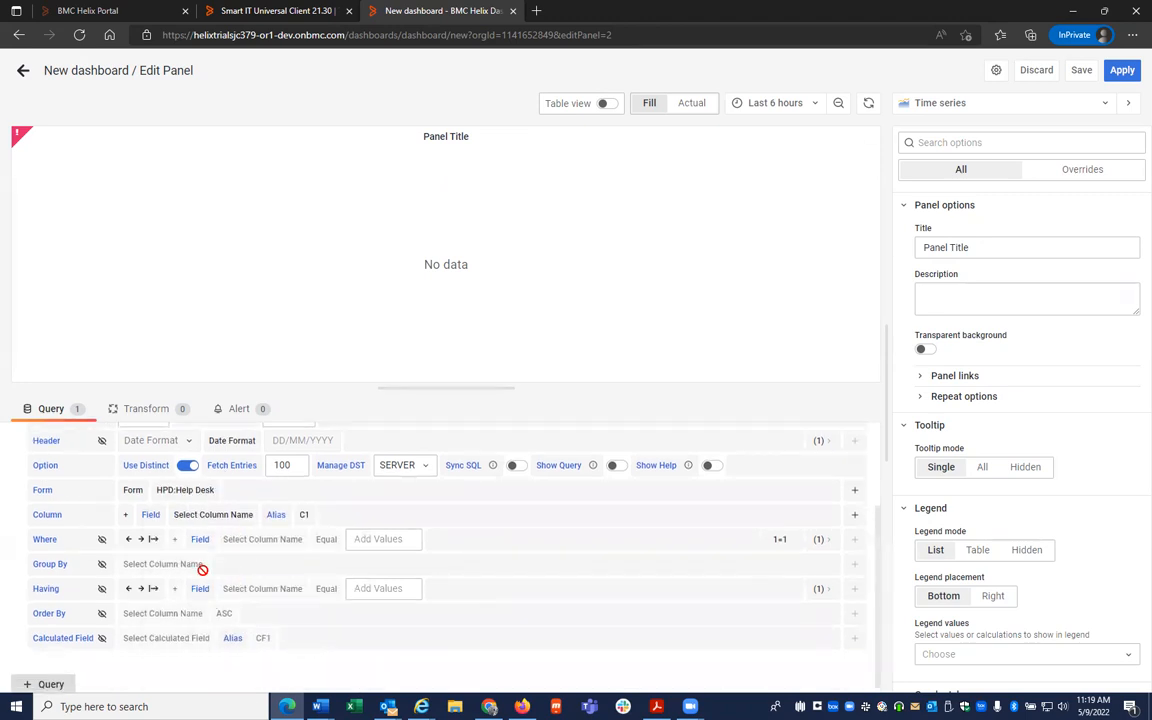
click(222, 519)
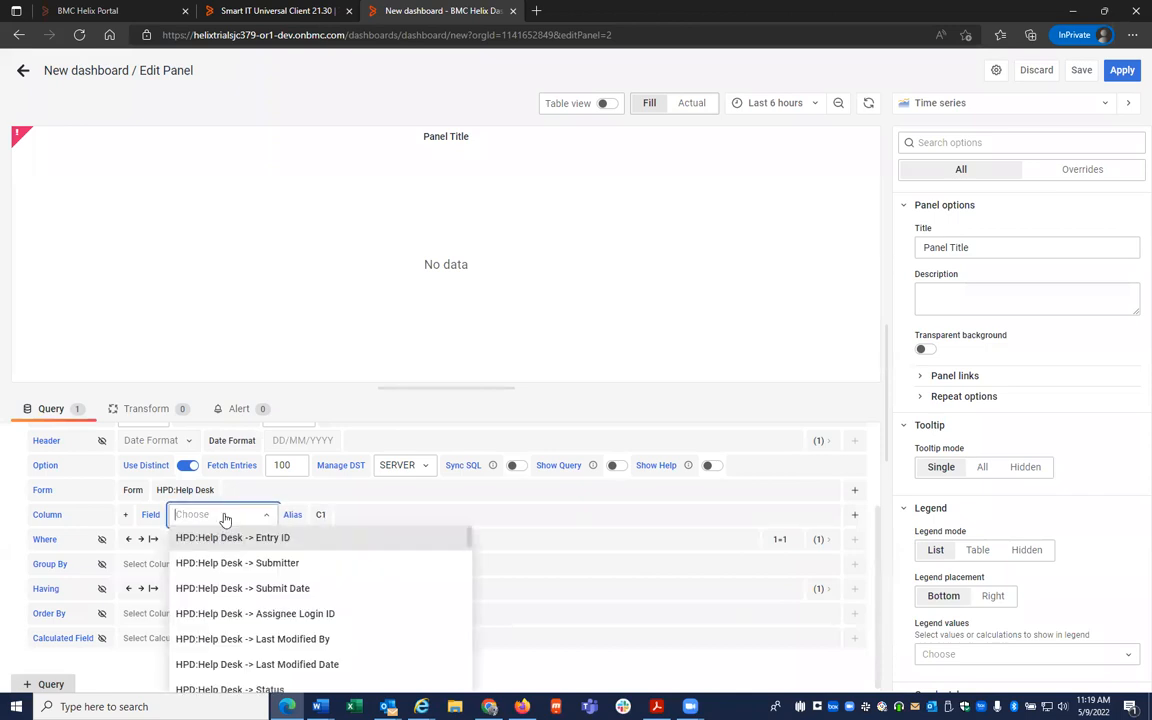
click(228, 537)
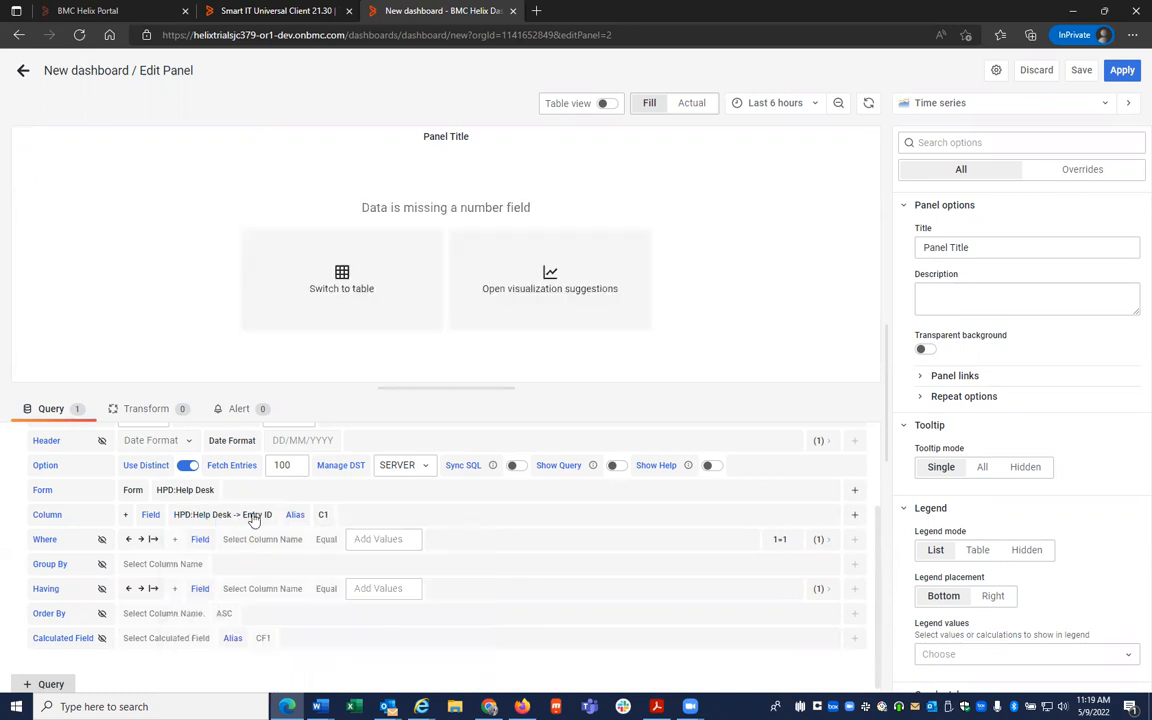
click(323, 516)
click(334, 537)
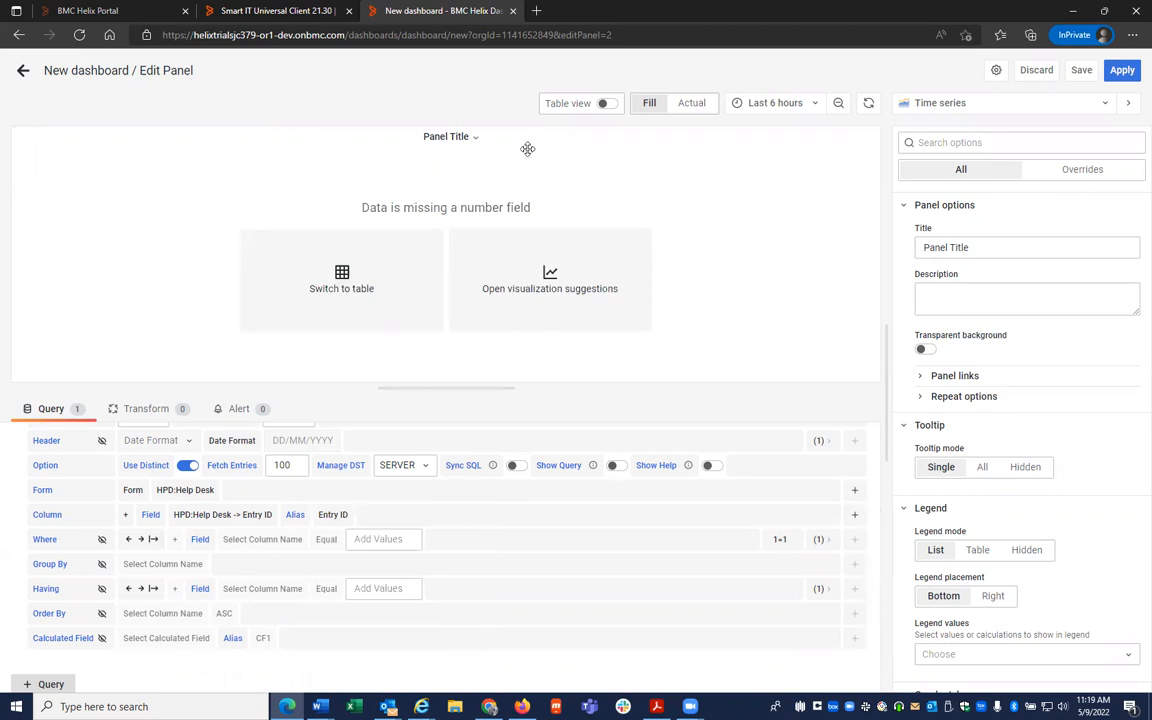
click(350, 279)
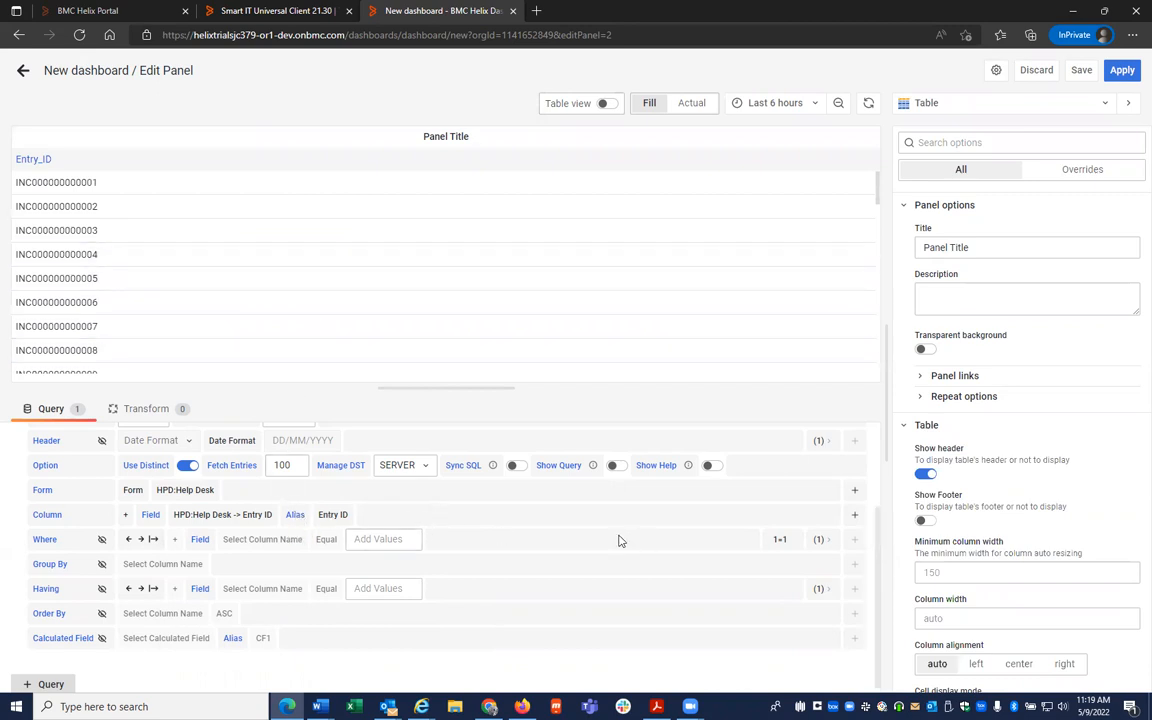
Add a second column for HPD:Help Desk -> Status with the alias Status
click(854, 515)
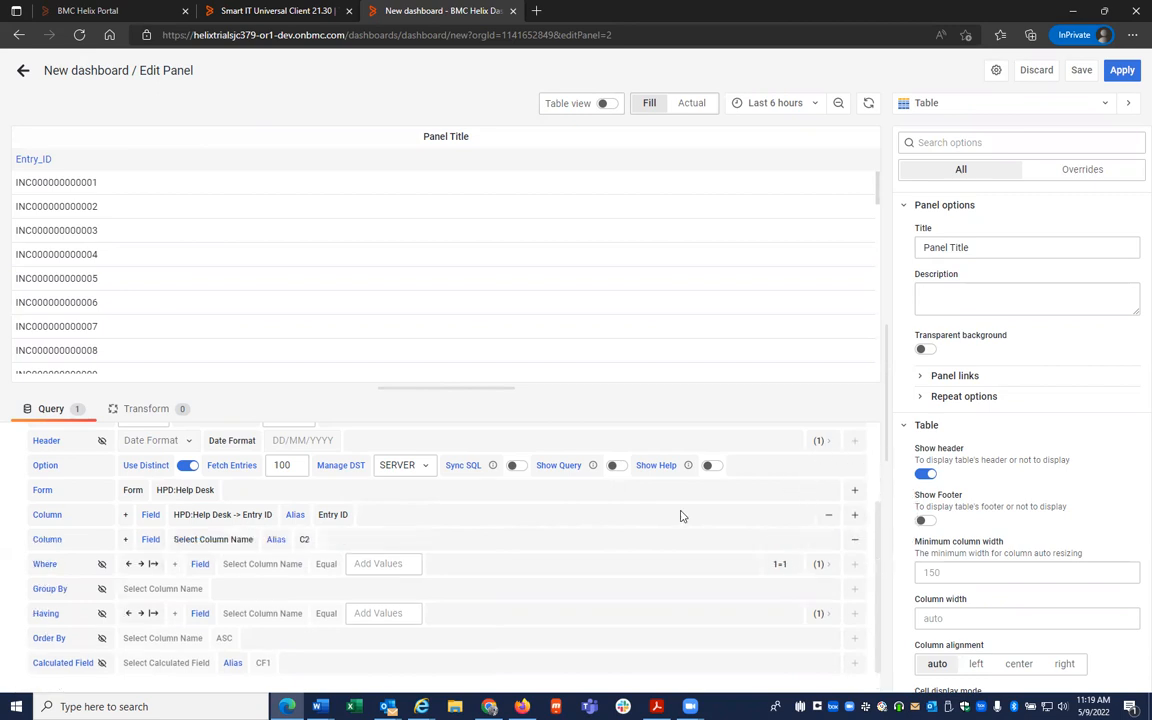
click(225, 539)
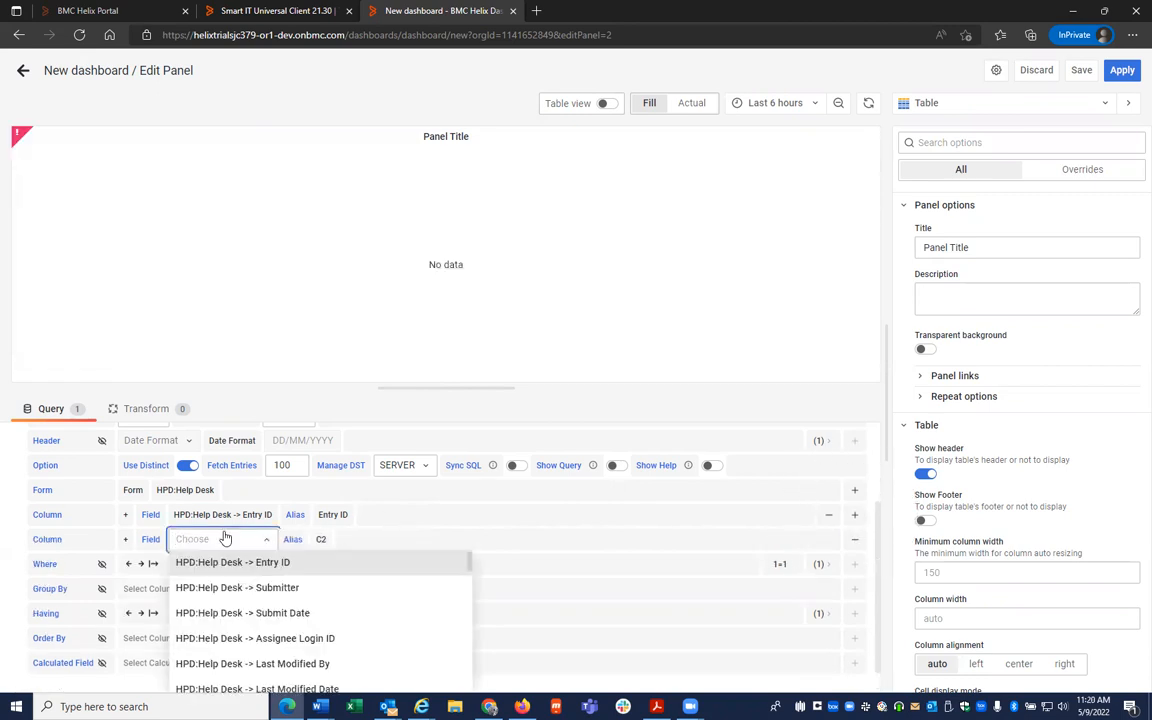
text(sta)
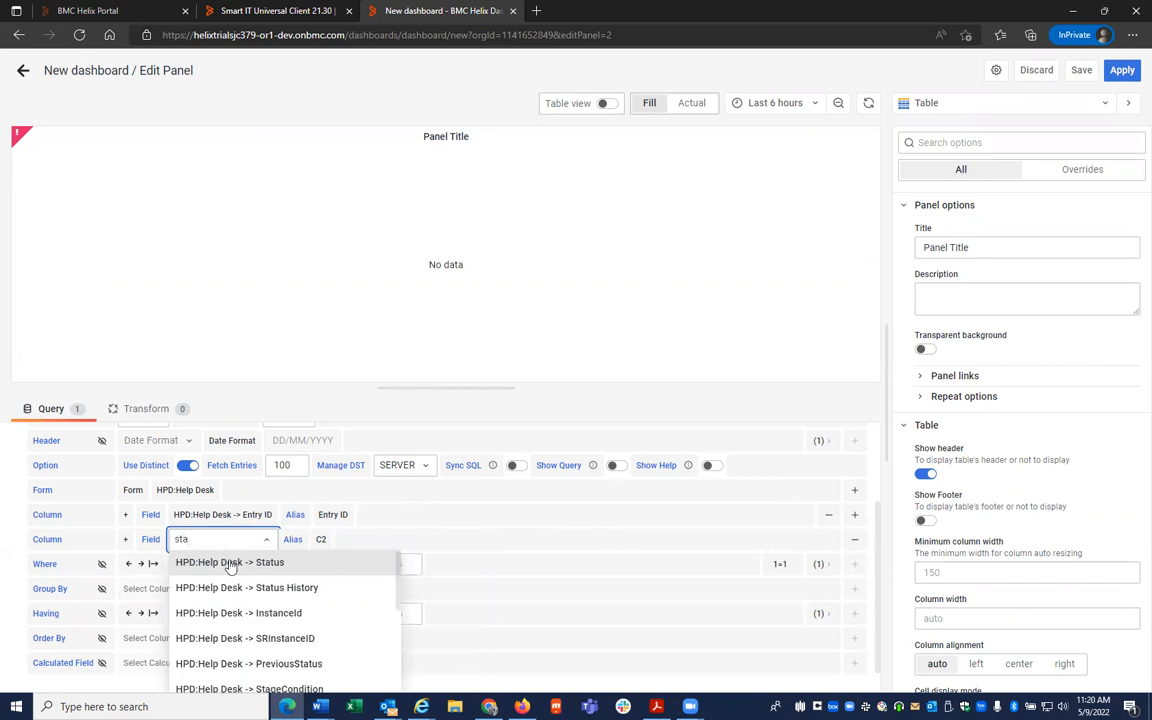
click(229, 562)
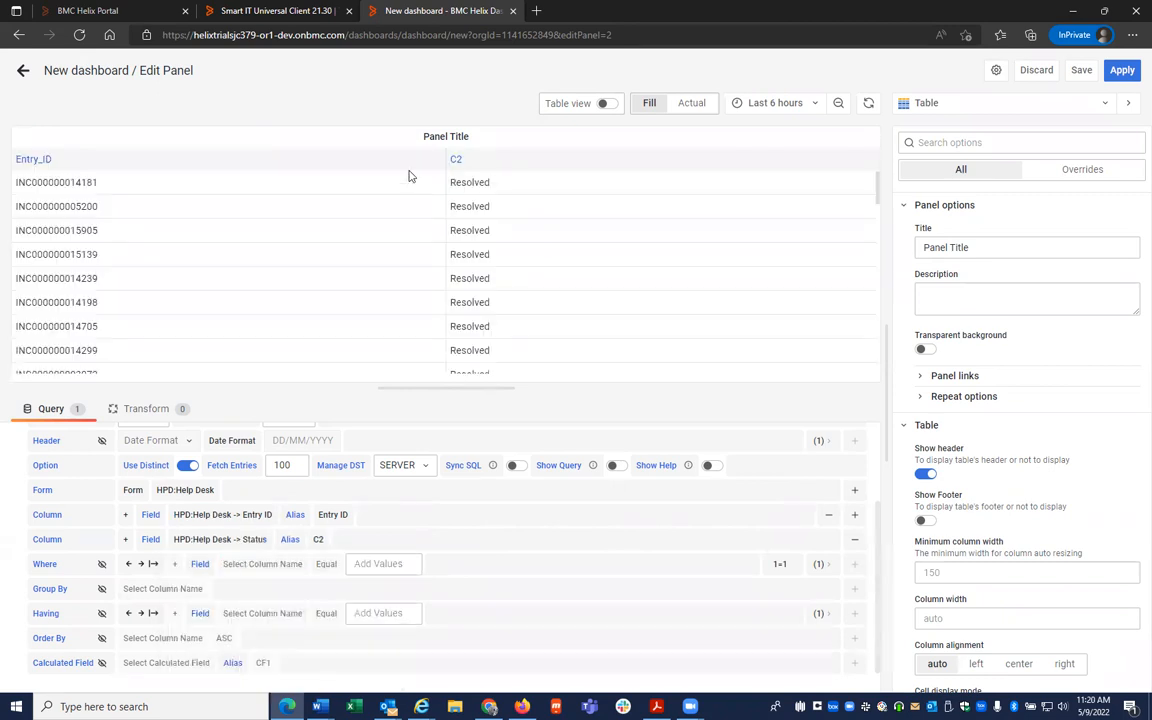
key(ctrl)
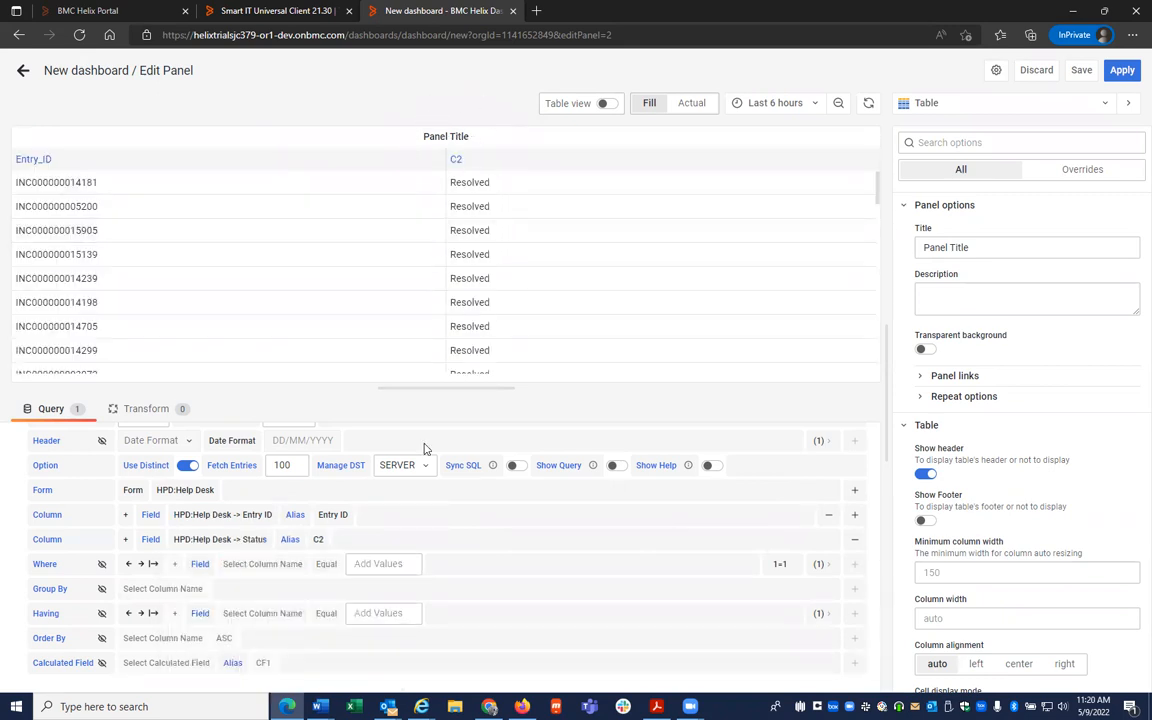
click(315, 540)
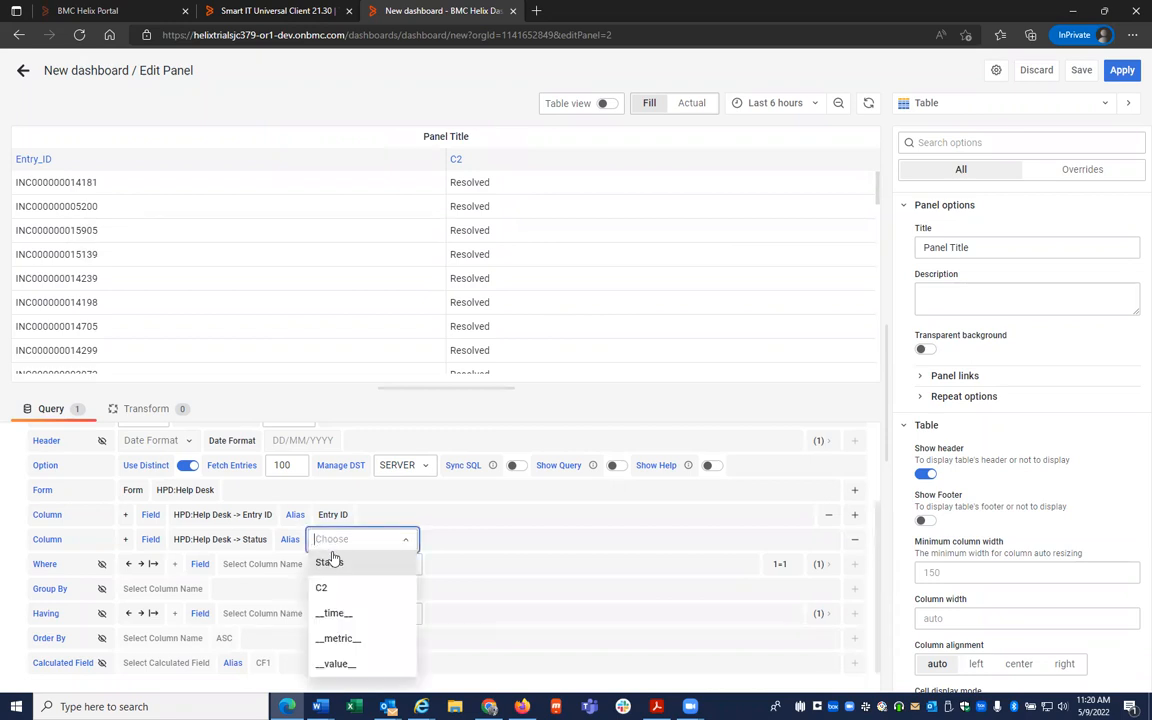
click(331, 557)
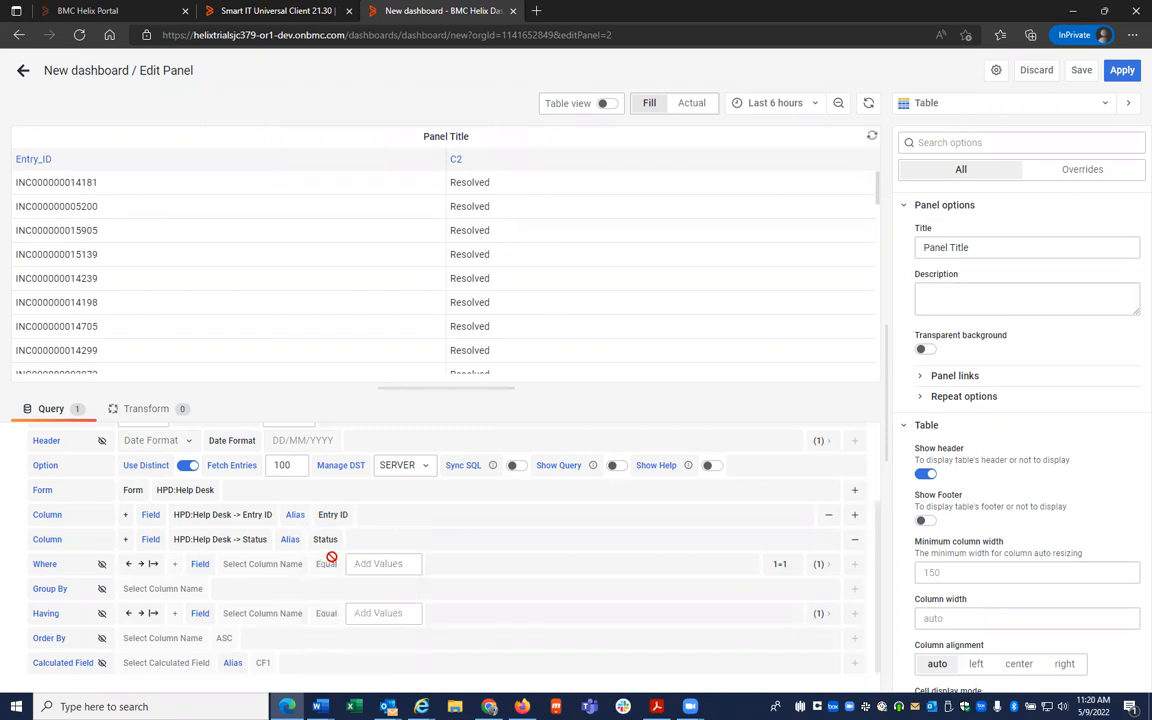
Add a third column for HPD:Help Desk -> Description with the alias Description
click(855, 517)
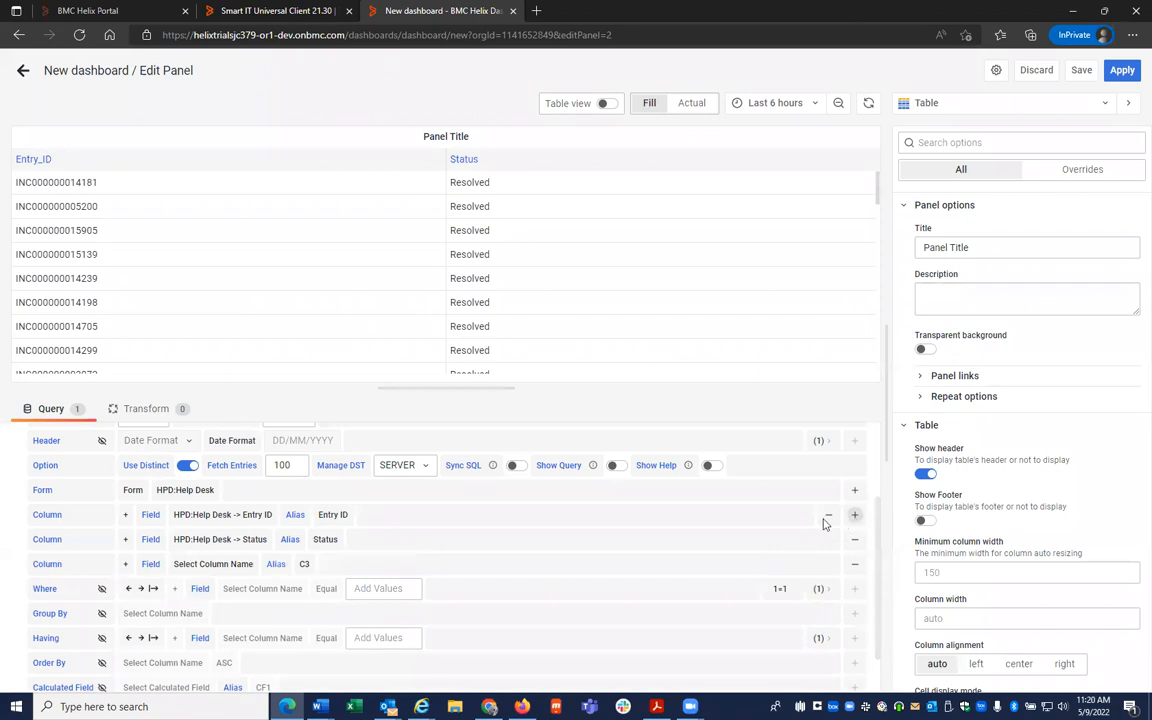
click(233, 566)
text(description)
scroll(300, 605, down, 1)
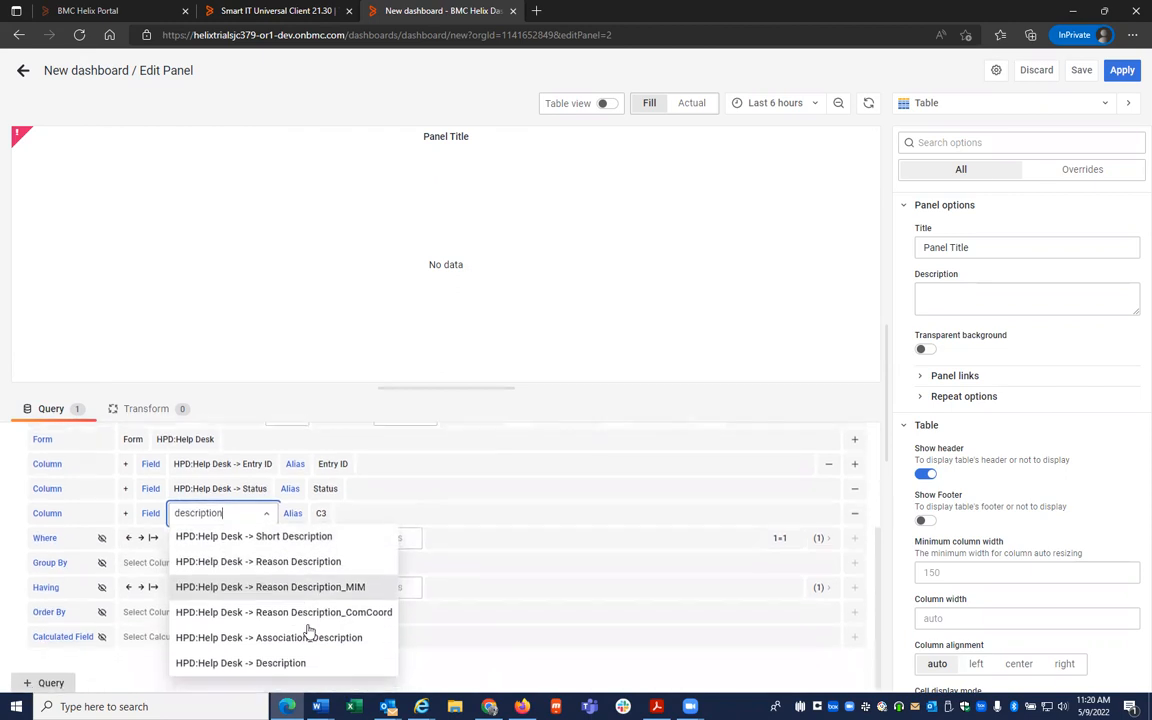
click(297, 661)
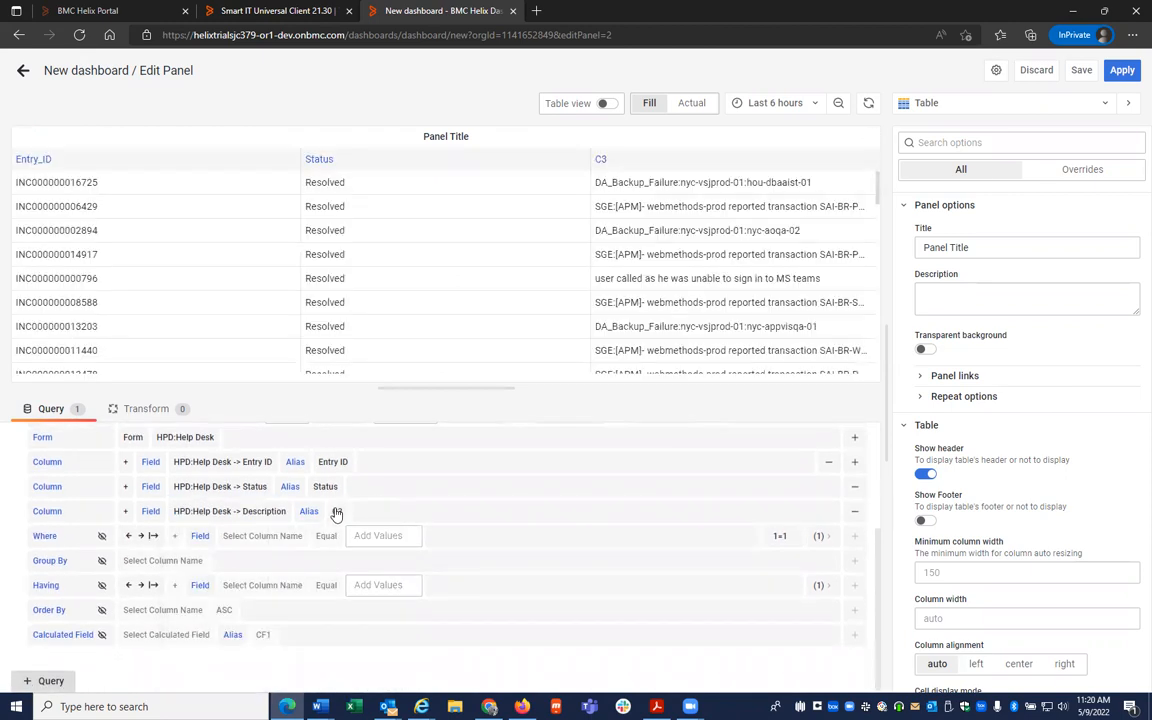
click(345, 511)
click(355, 535)
Add a fourth column for HPD:Help Desk -> Assignee Login ID
click(855, 465)
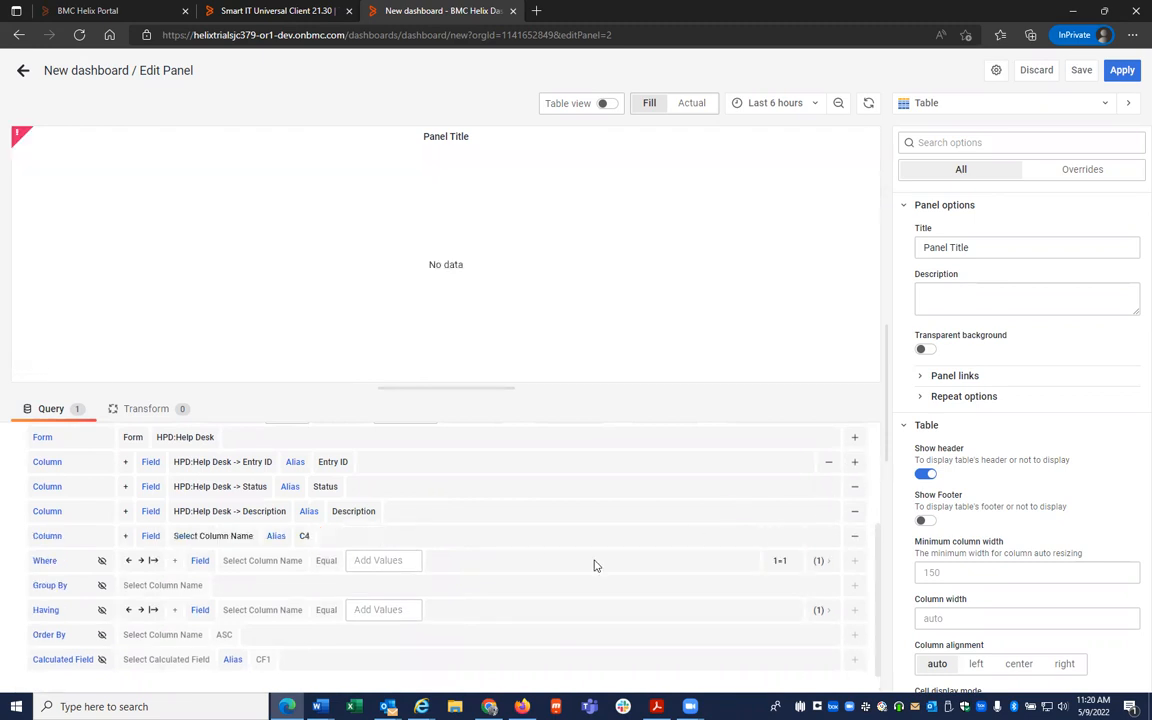
click(230, 537)
text(assi)
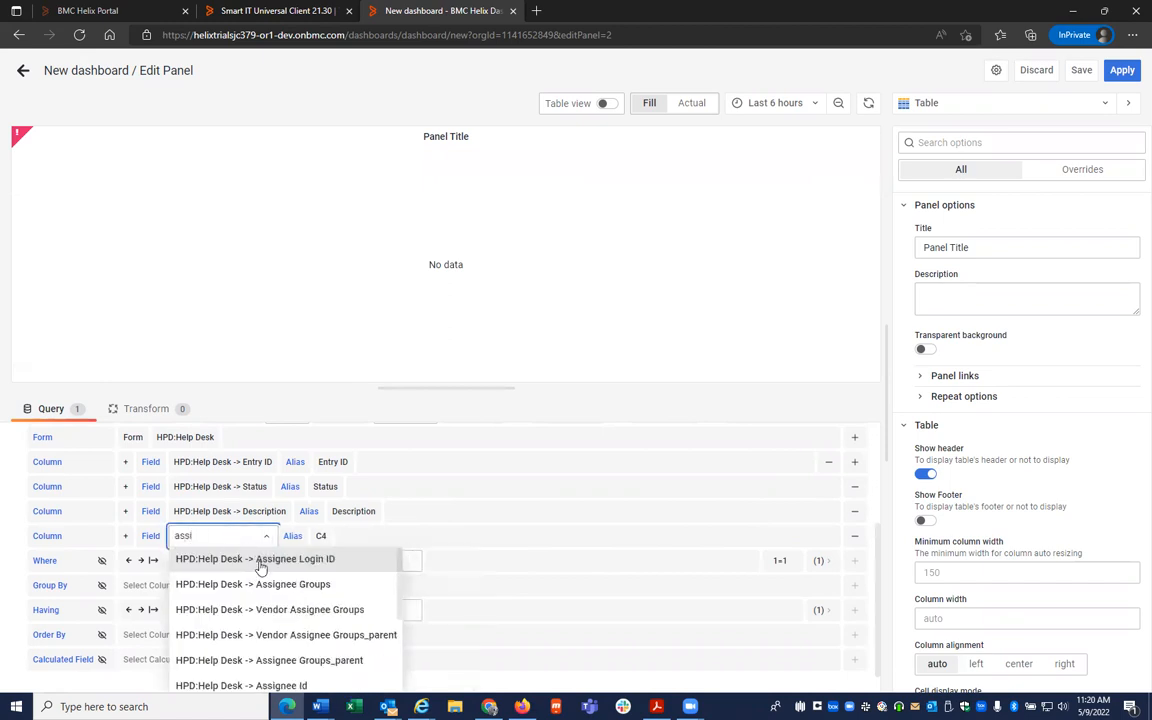
click(260, 560)
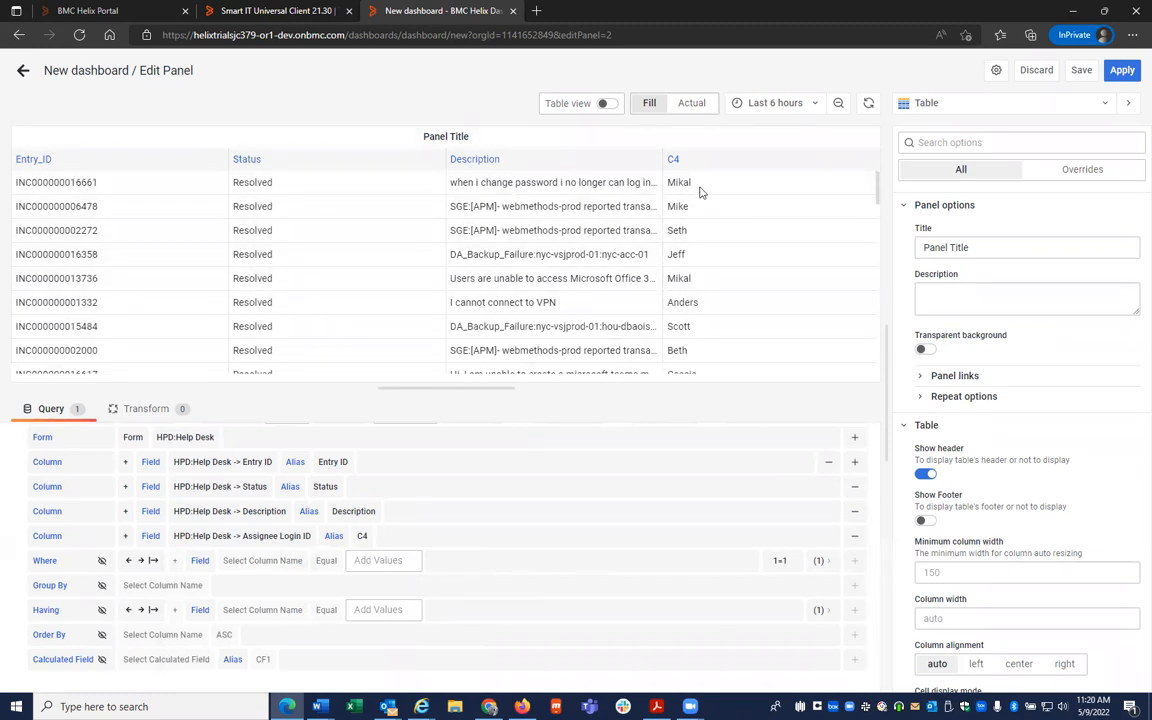
scroll(468, 480, down, 1)
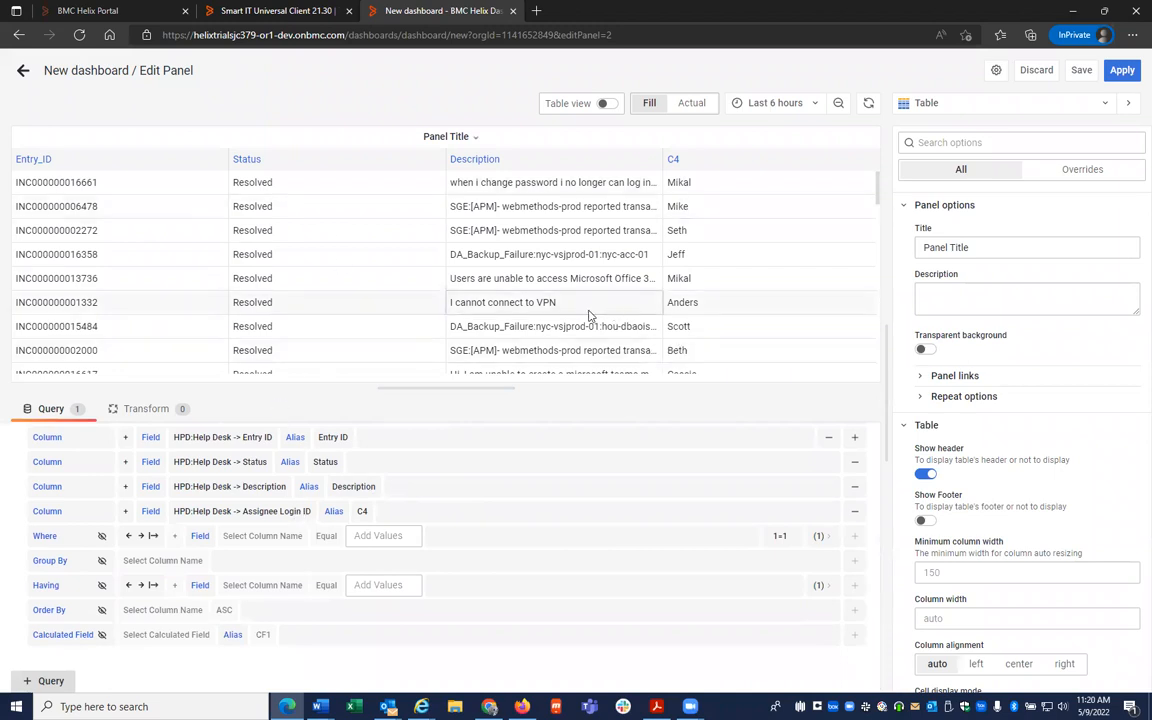
Change the fourth column's field to HPD:Help Desk -> Assignee
click(265, 510)
text(assignee)
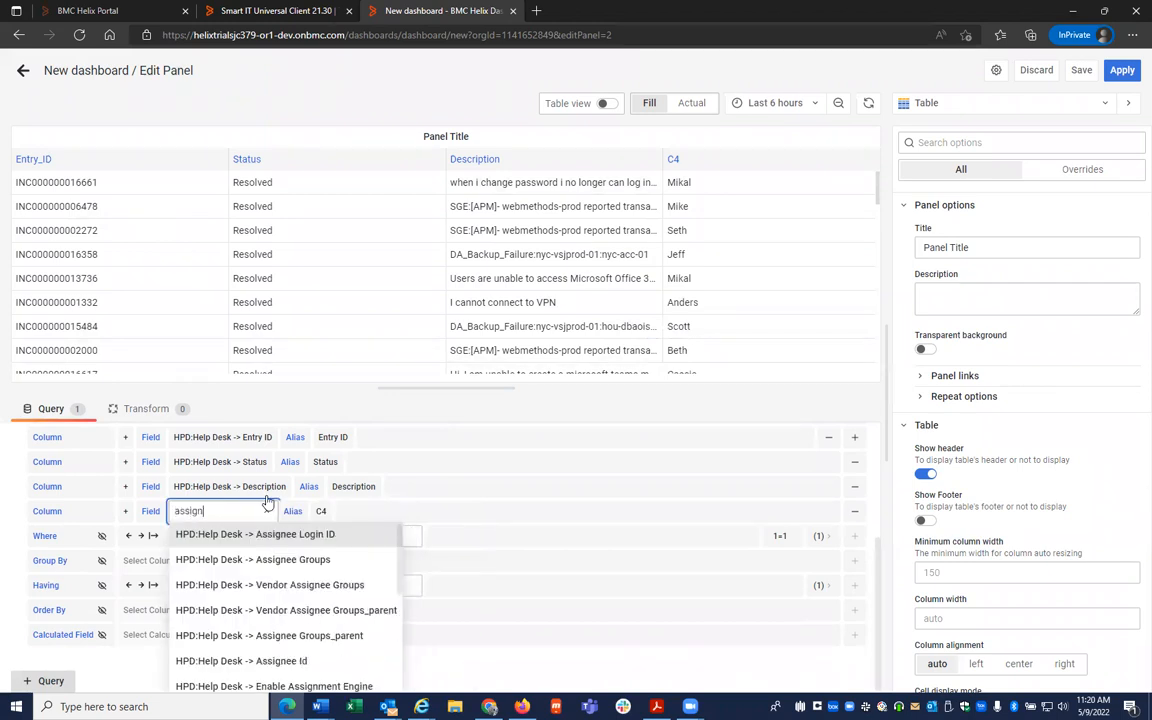
scroll(278, 612, down, 3)
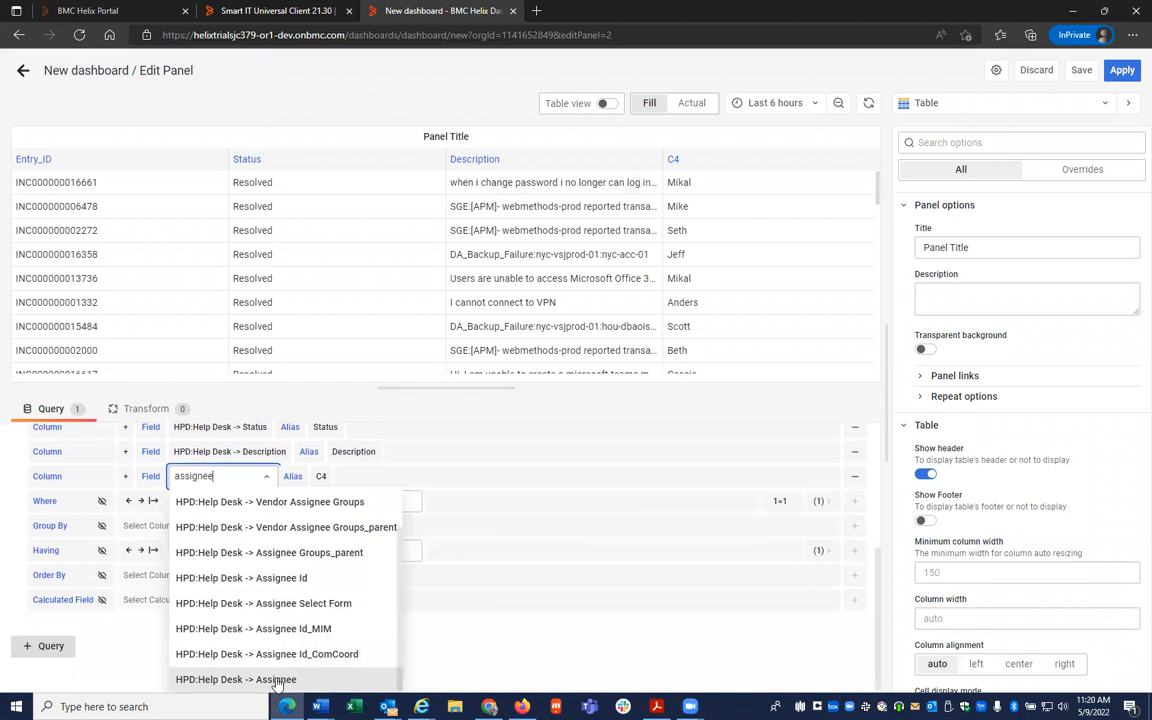
click(281, 680)
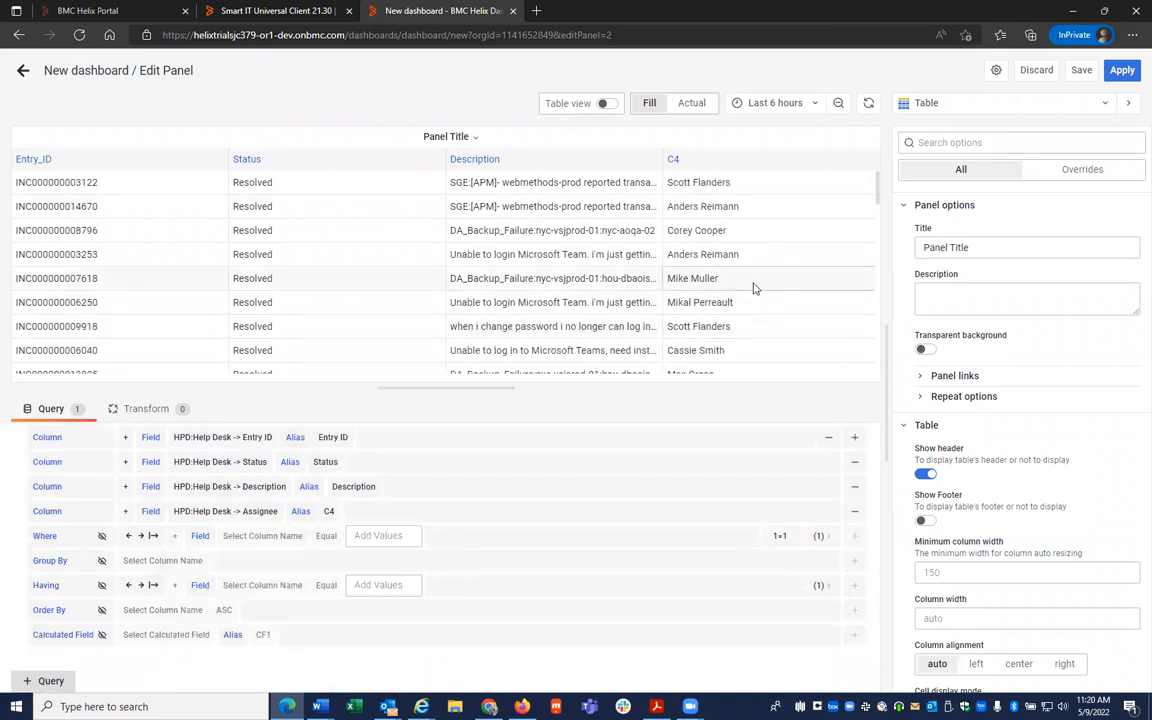
Show the generated SQL query, review its selected columns, form and LIMIT clause, and hide it again
scroll(755, 288, down, 3)
scroll(755, 288, up, 3)
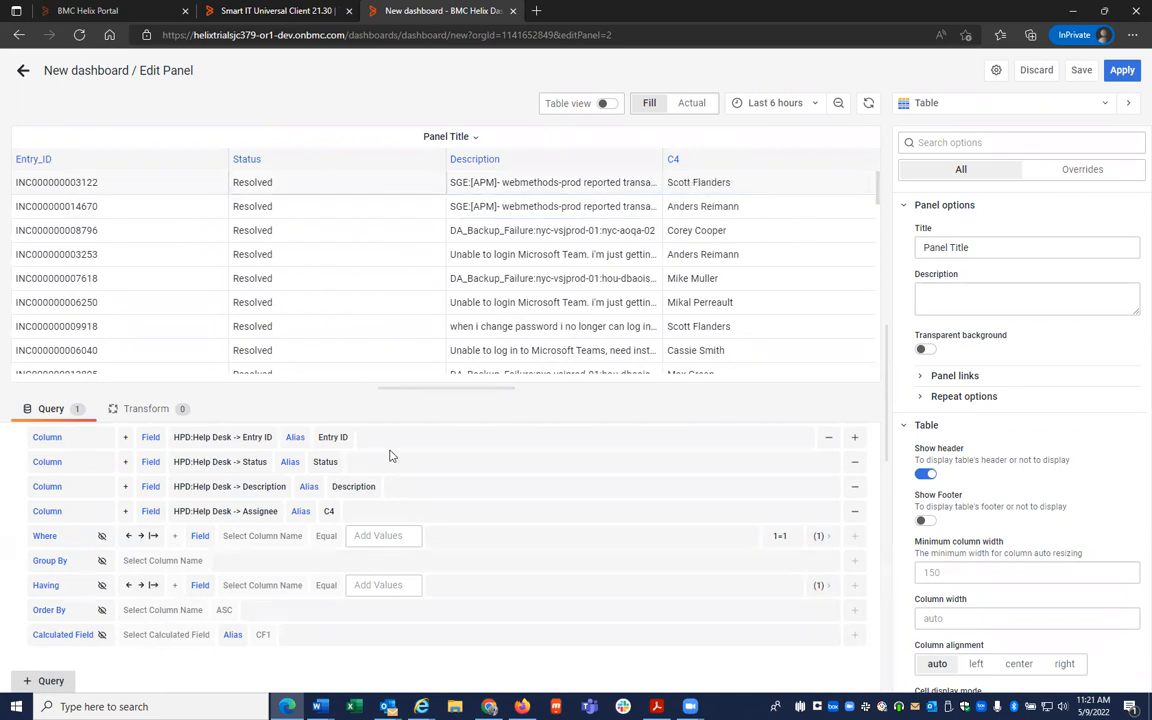
scroll(442, 493, up, 2)
scroll(454, 501, down, 1)
scroll(451, 501, up, 1)
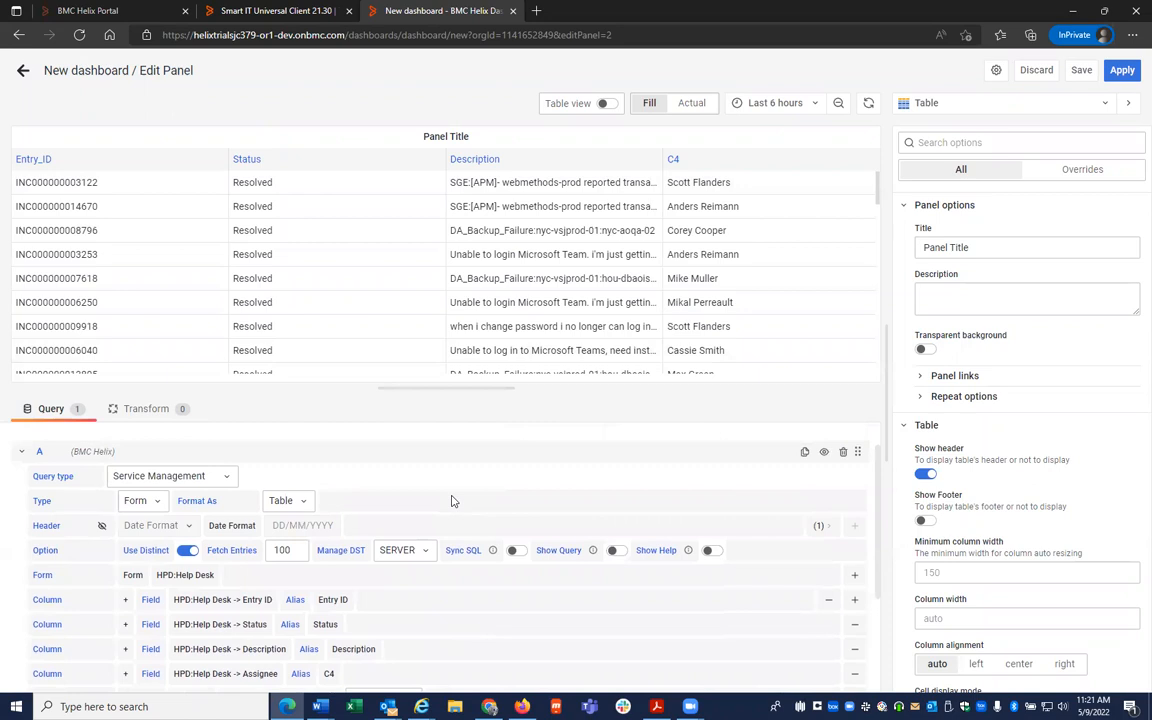
scroll(451, 501, down, 1)
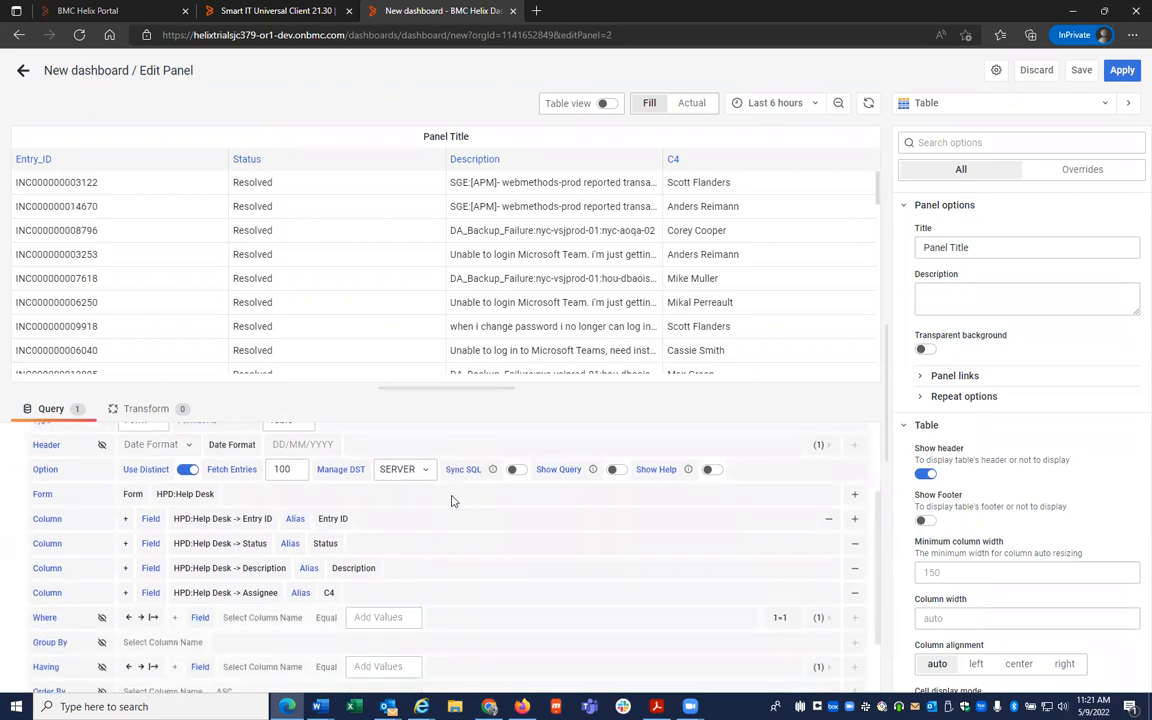
click(617, 470)
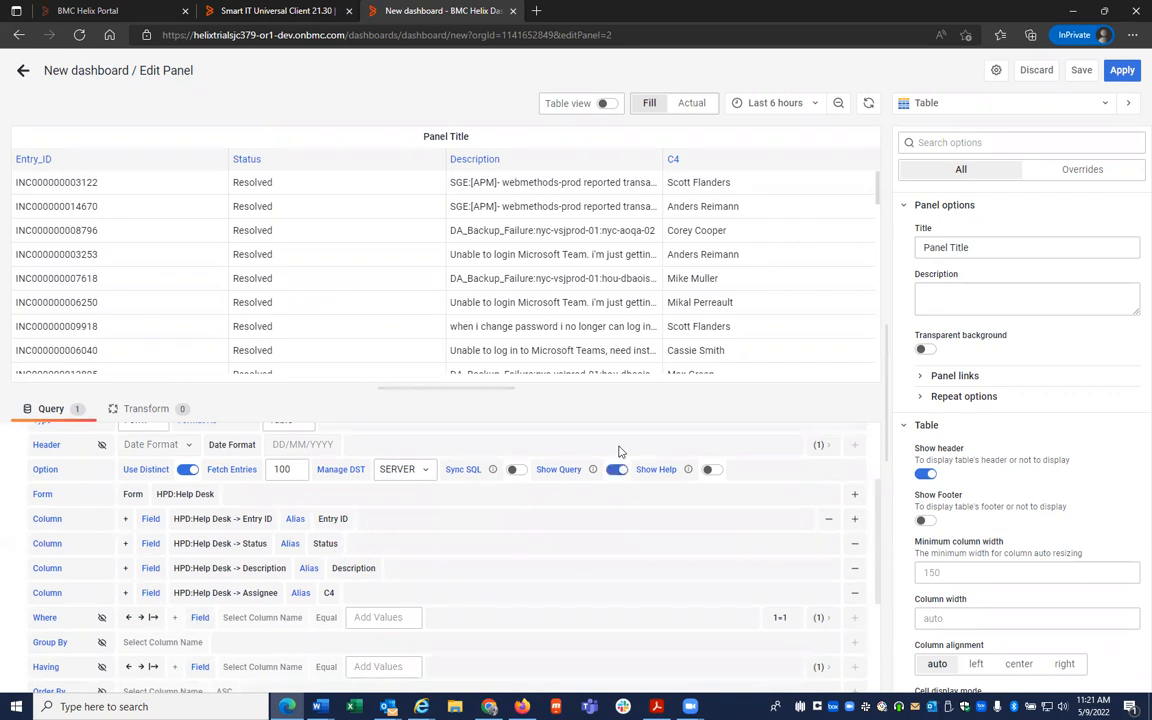
scroll(620, 455, down, 3)
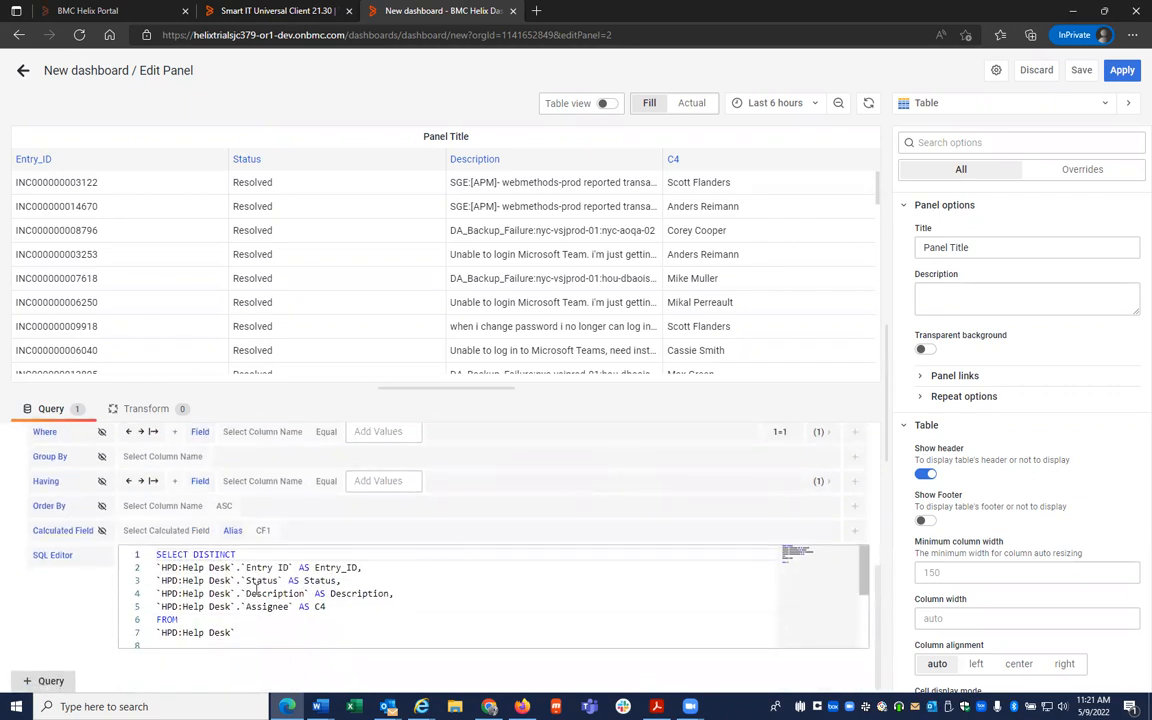
click(400, 641)
scroll(405, 608, down, 2)
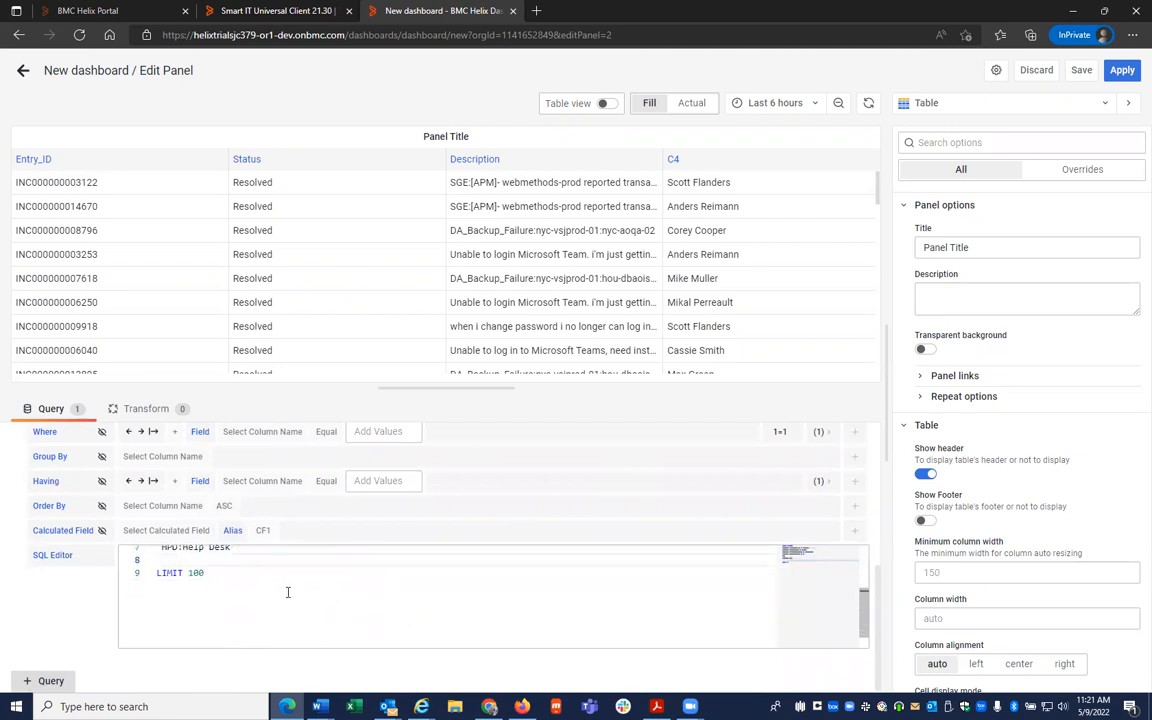
scroll(287, 592, up, 3)
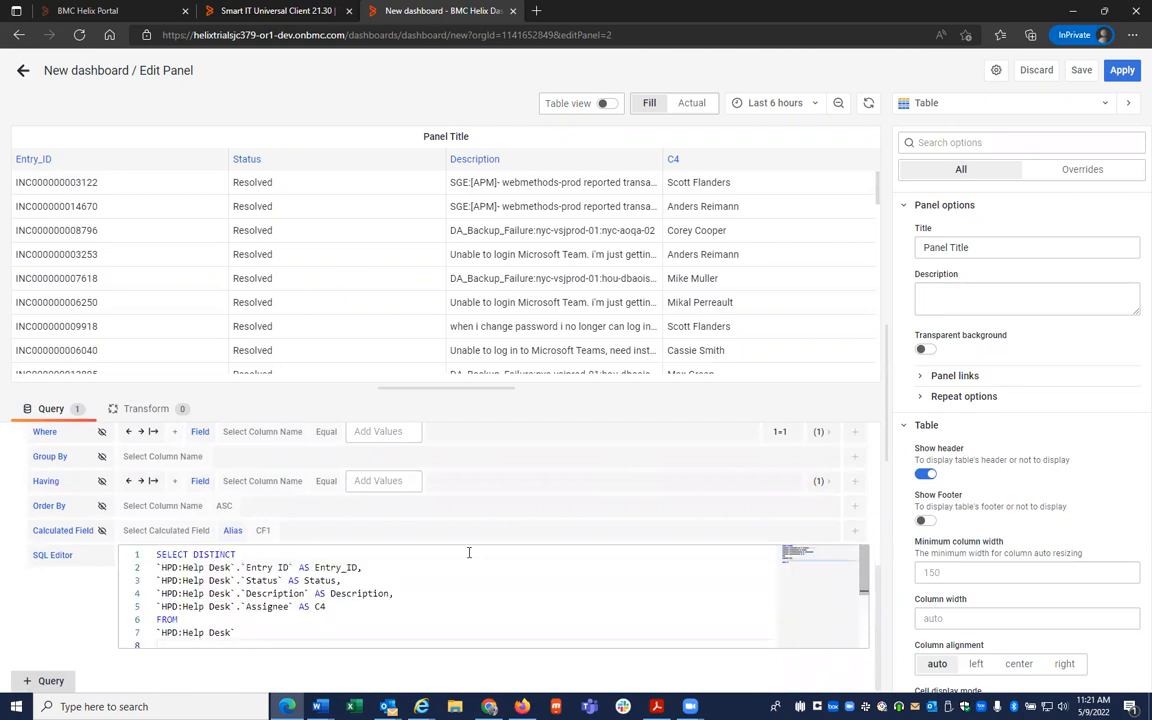
scroll(468, 550, up, 3)
click(615, 447)
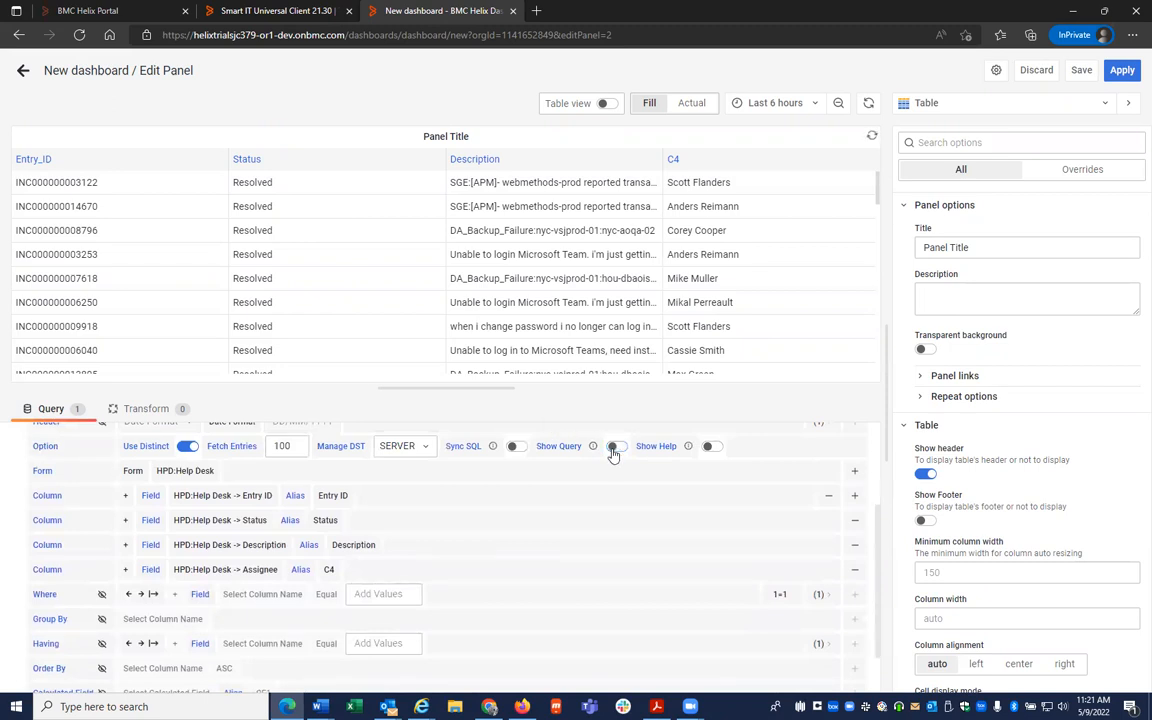
Set the number of entries the query fetches to 1000
double_click(297, 447)
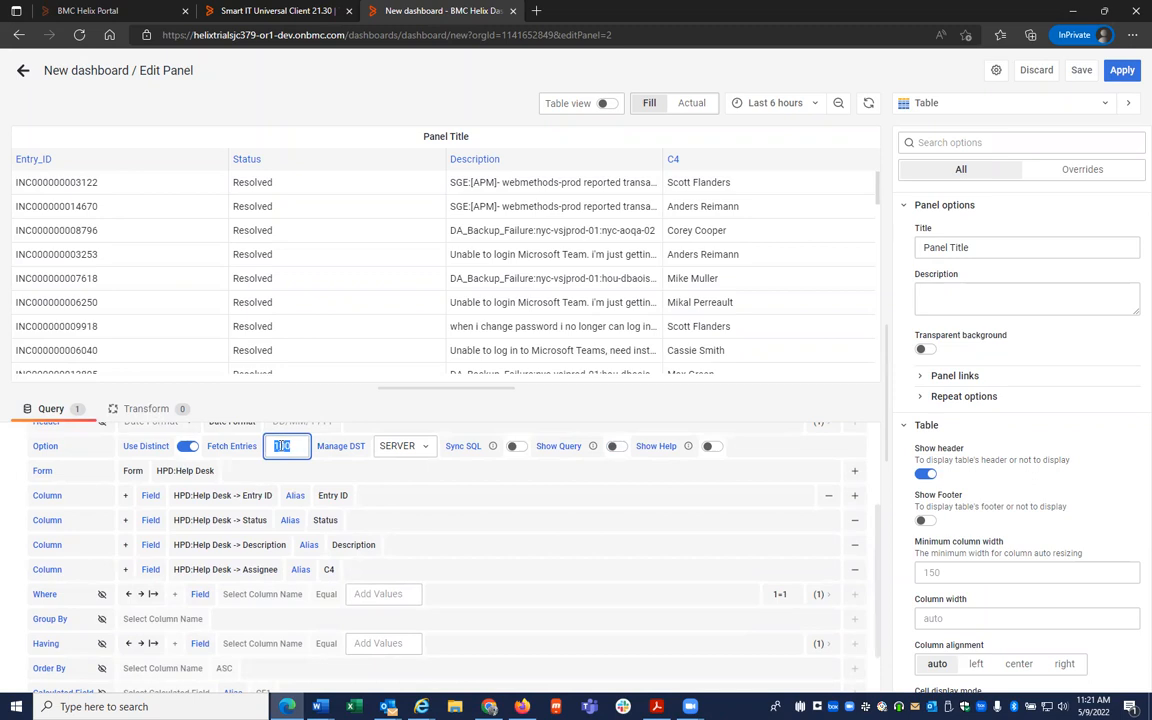
click(282, 446)
click(772, 451)
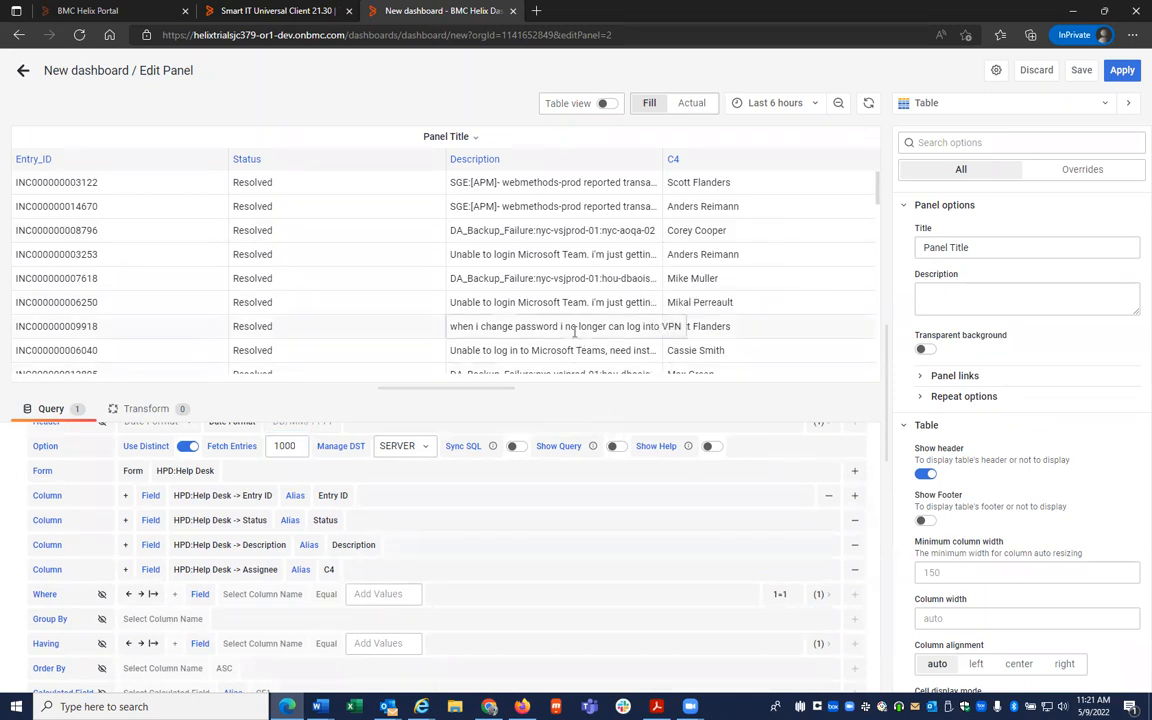
Show the generated SQL again, check its LIMIT clause, and turn the query display back off
click(616, 447)
scroll(489, 568, down, 1)
scroll(479, 569, down, 2)
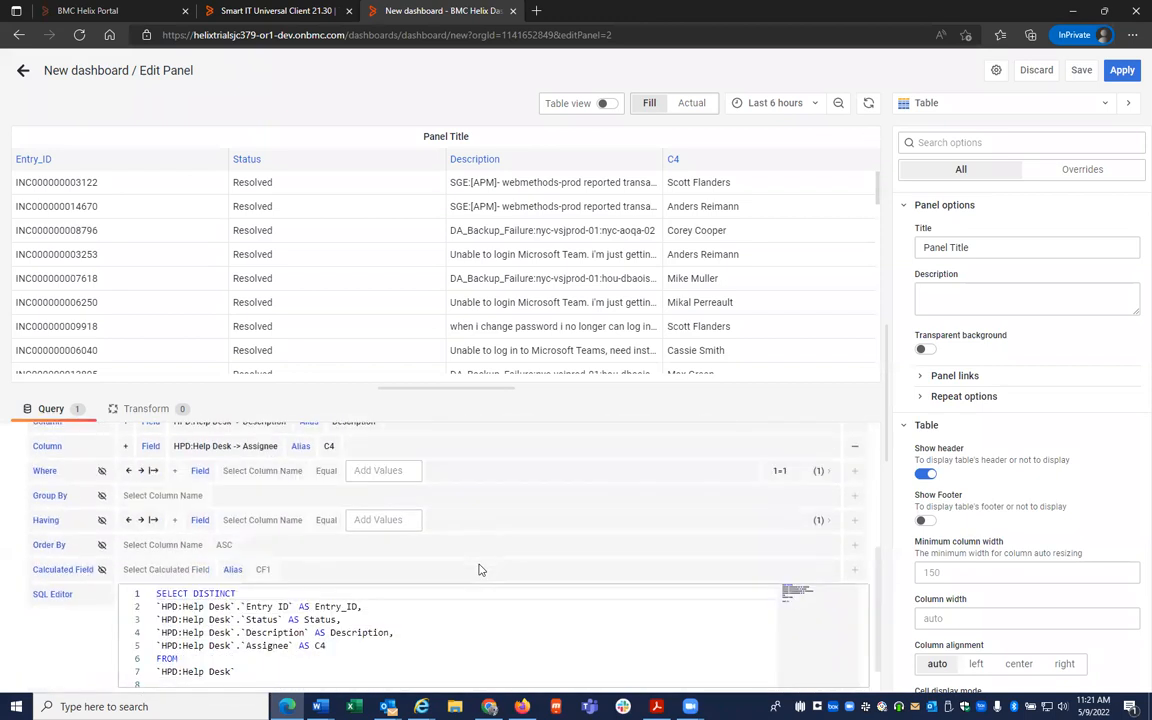
scroll(455, 597, down, 3)
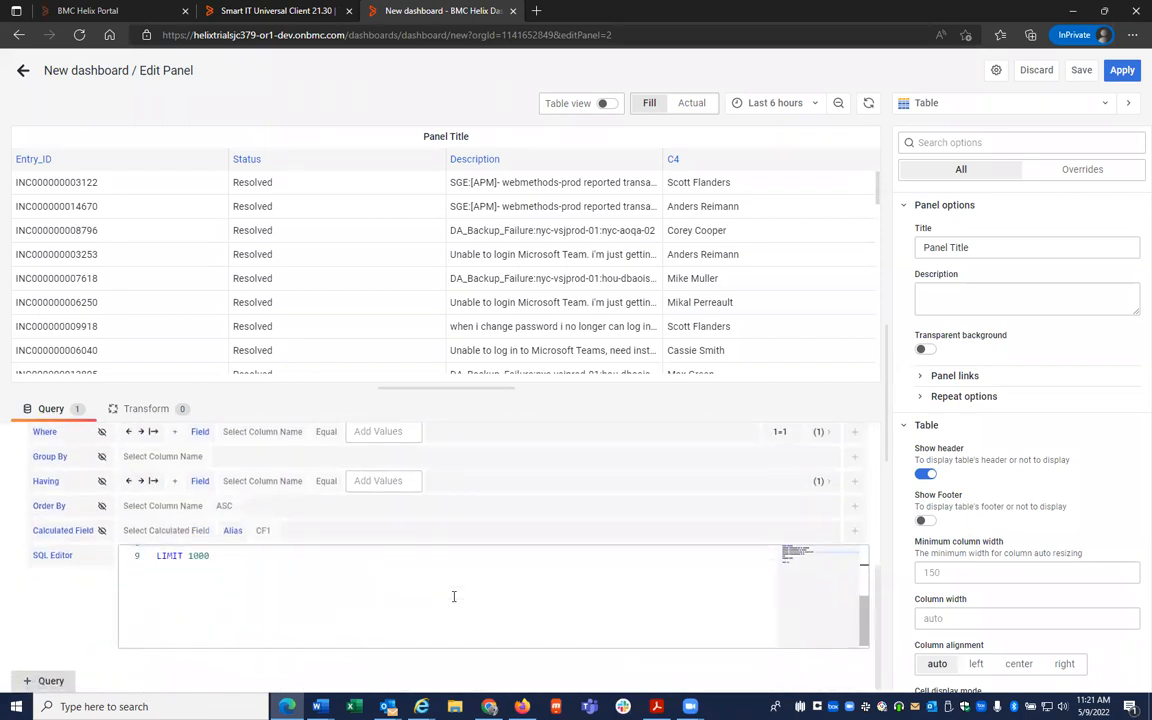
scroll(453, 596, up, 3)
scroll(524, 505, up, 4)
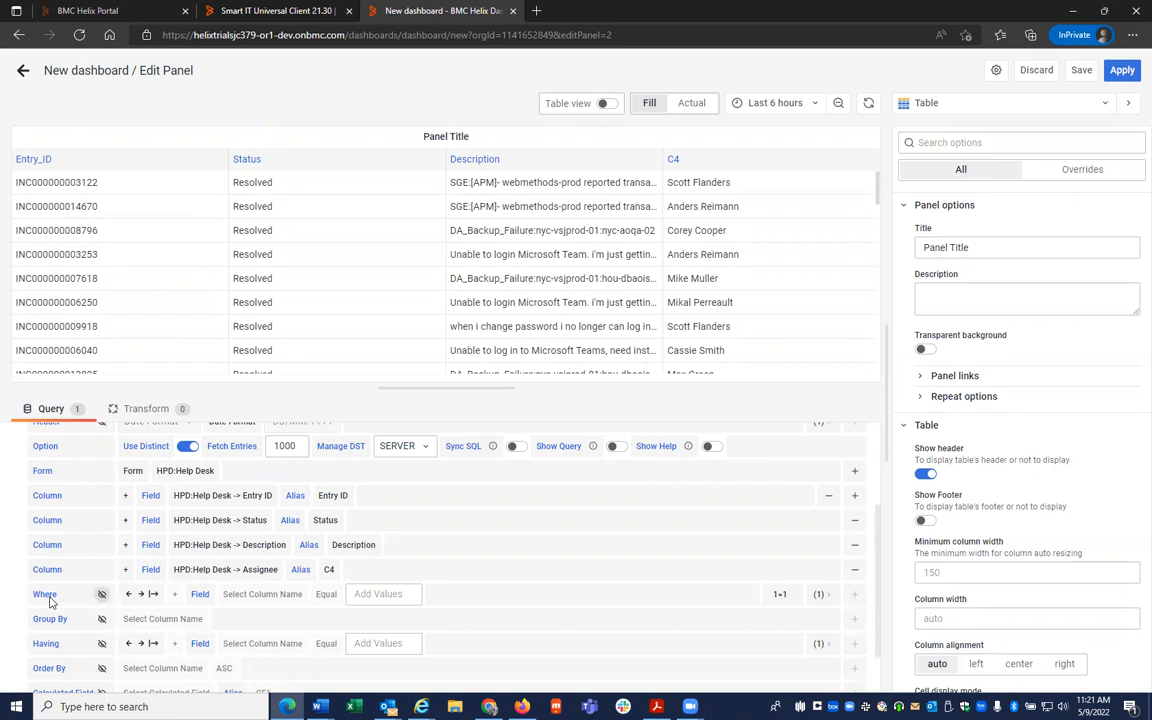
Enable the Where clause and filter on HPD:Help Desk -> Status Equal Assigned
key(ctrl)
key(ctrl)
click(101, 594)
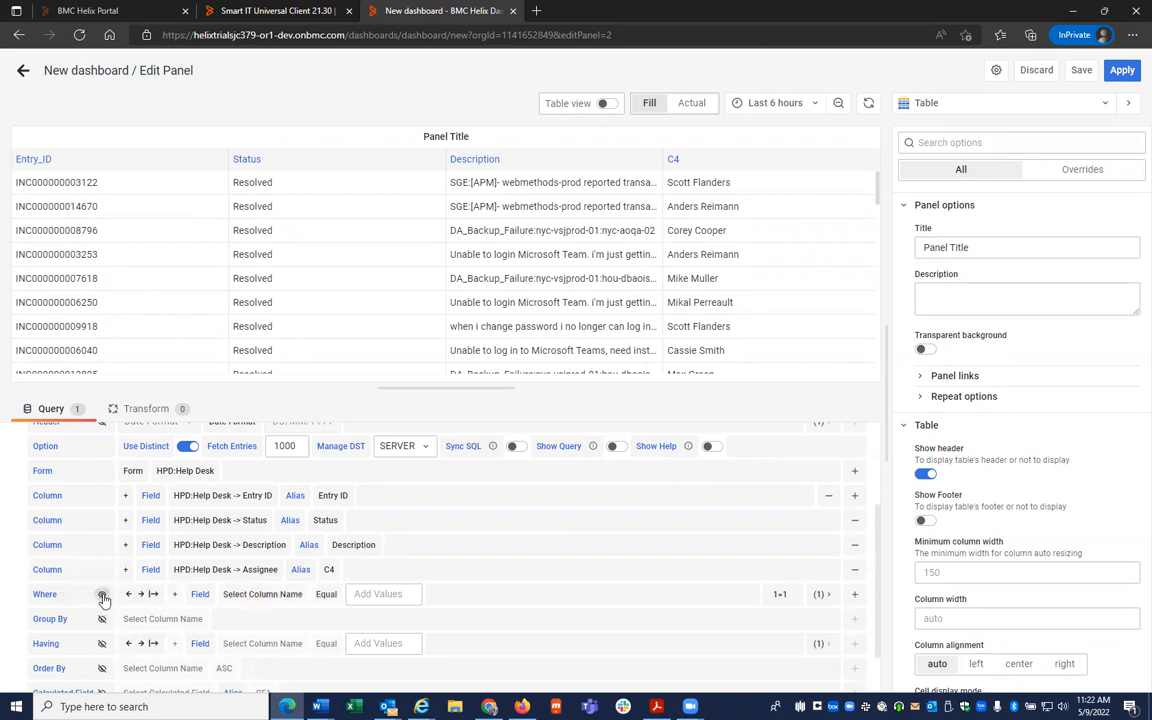
click(240, 598)
text(stat)
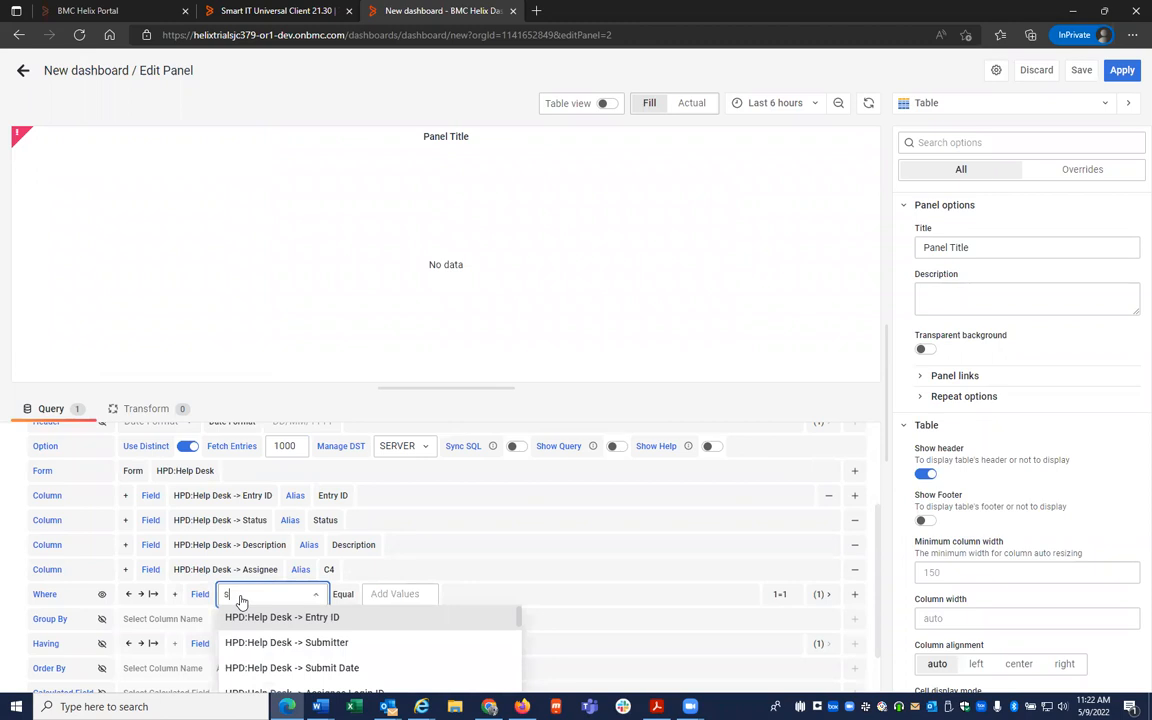
click(240, 617)
click(383, 596)
text(Assigned)
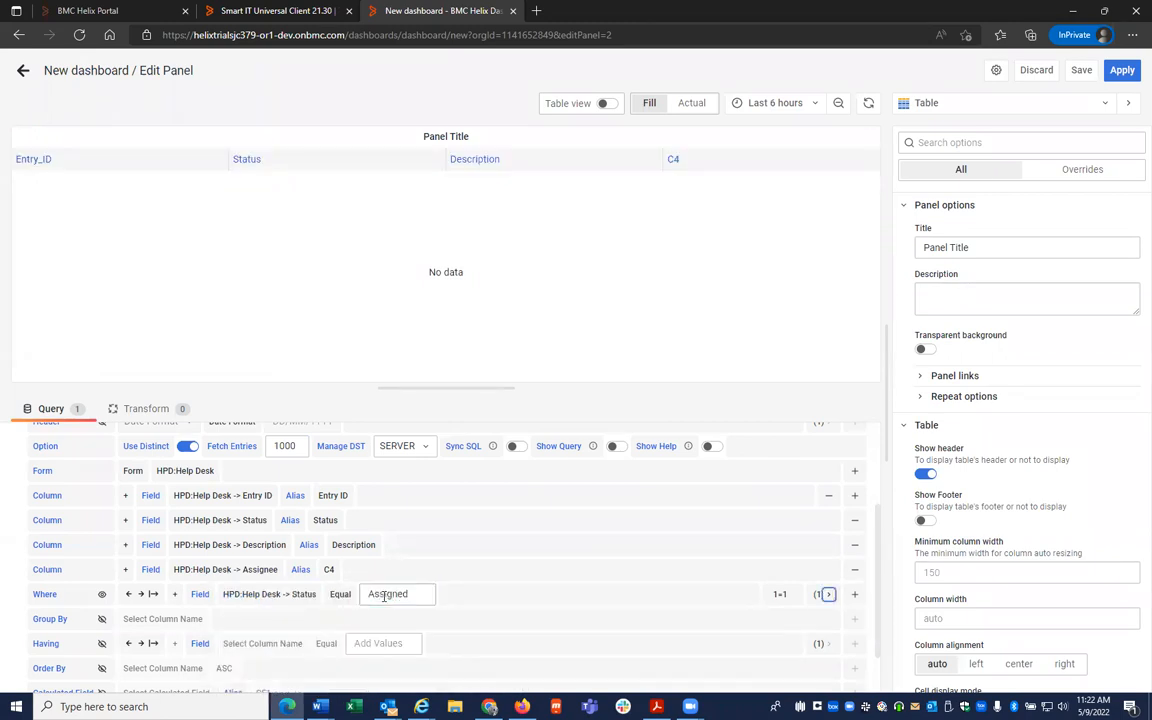
key(Tab)
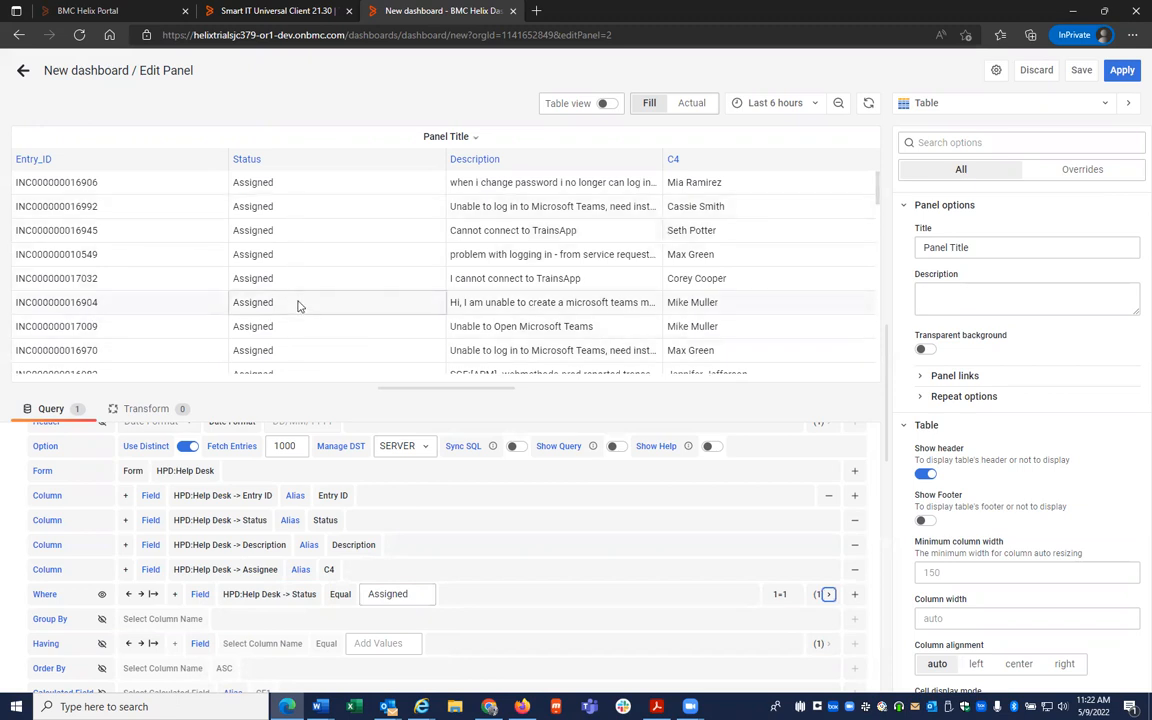
Disable the Where clause and enable it again to compare the table with and without the status filter
click(101, 596)
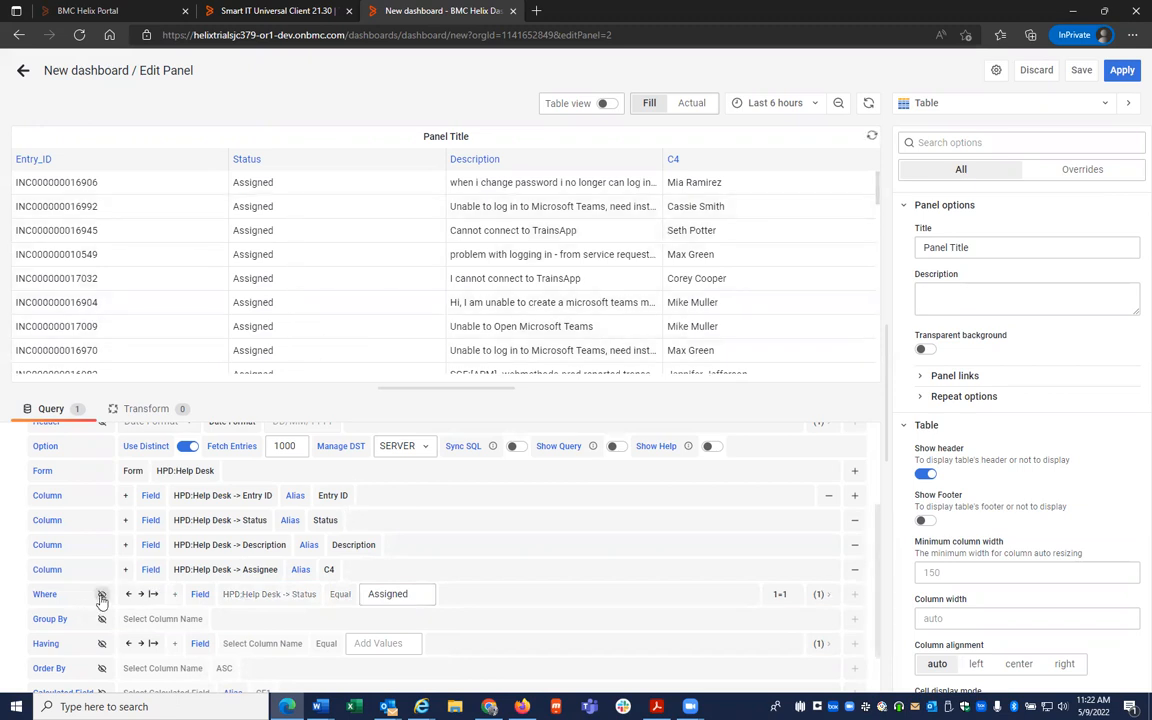
click(101, 596)
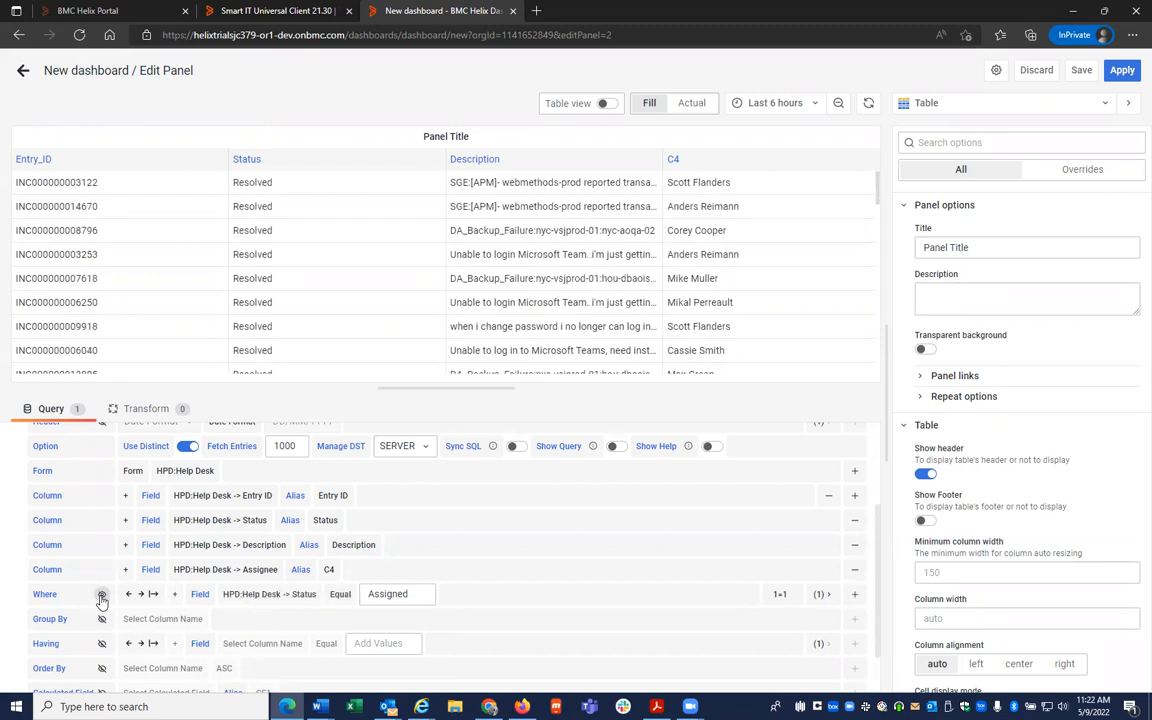
scroll(459, 546, down, 1)
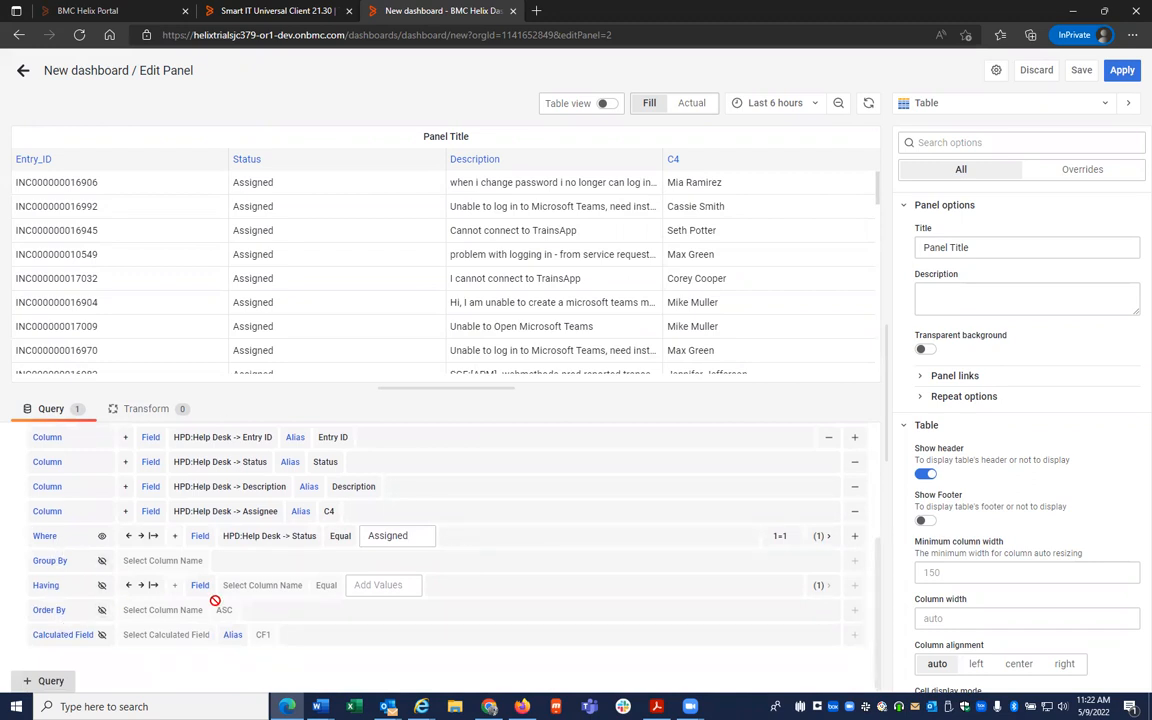
Show the generated SQL query and examine its WHERE condition on Status and its LIMIT clause
scroll(224, 545, up, 4)
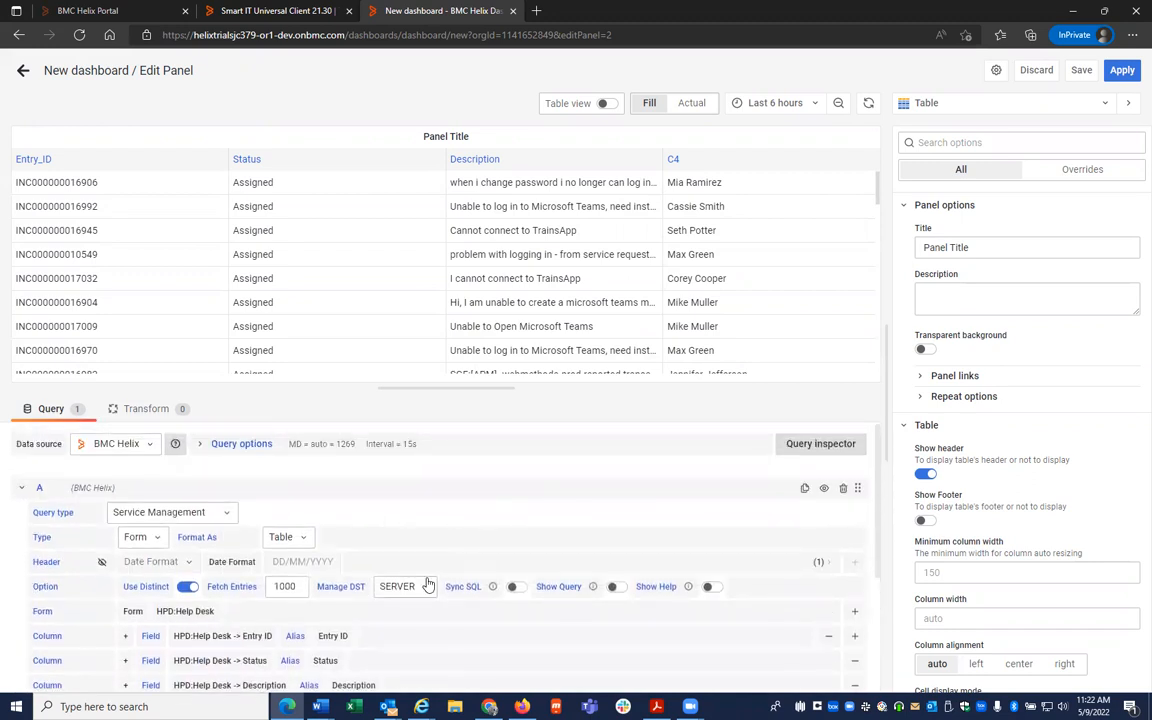
click(617, 587)
scroll(376, 655, down, 5)
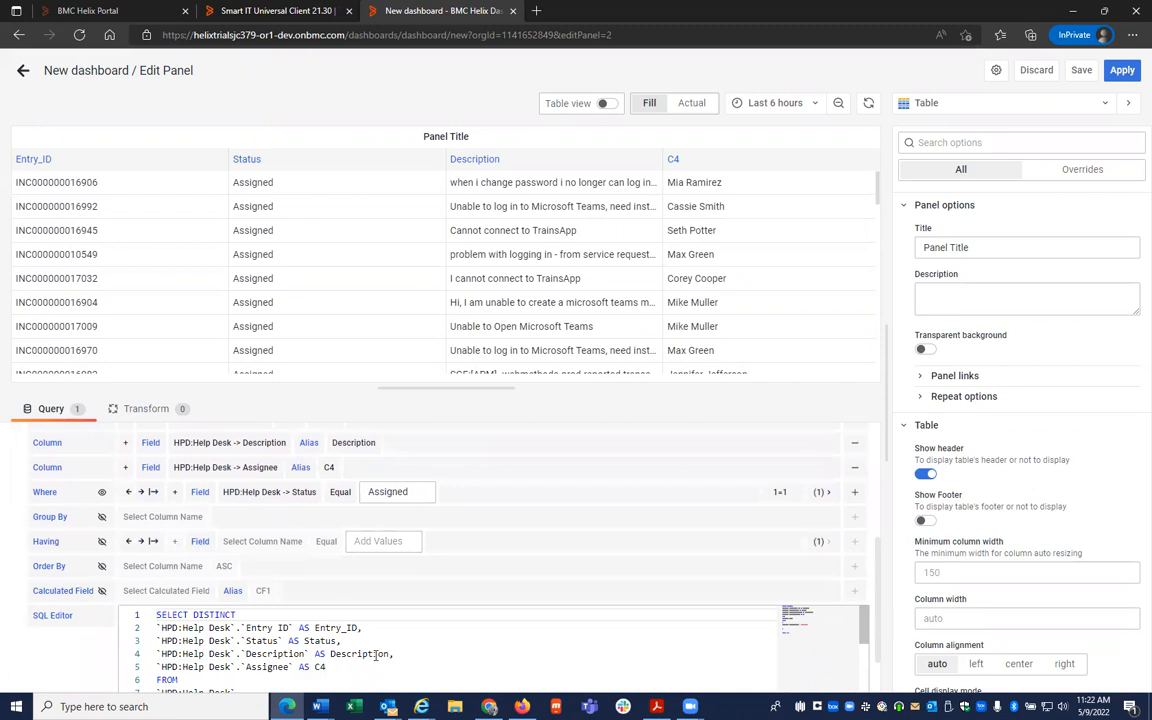
scroll(376, 655, down, 1)
scroll(325, 663, down, 1)
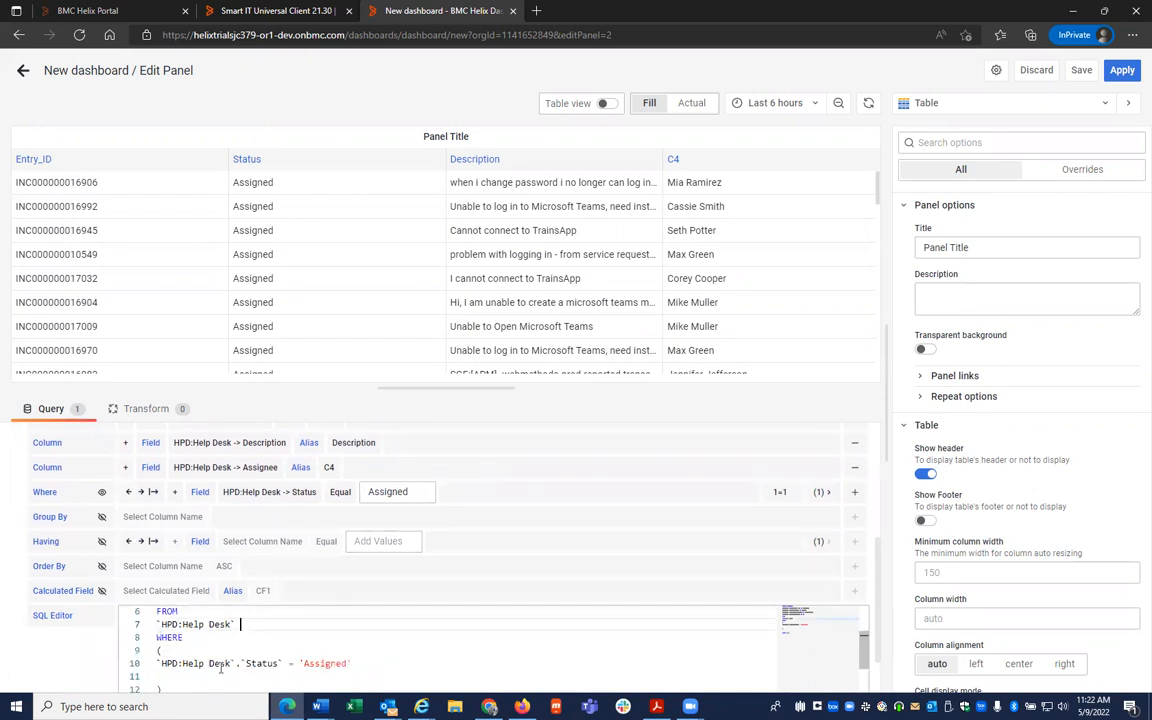
scroll(383, 661, down, 1)
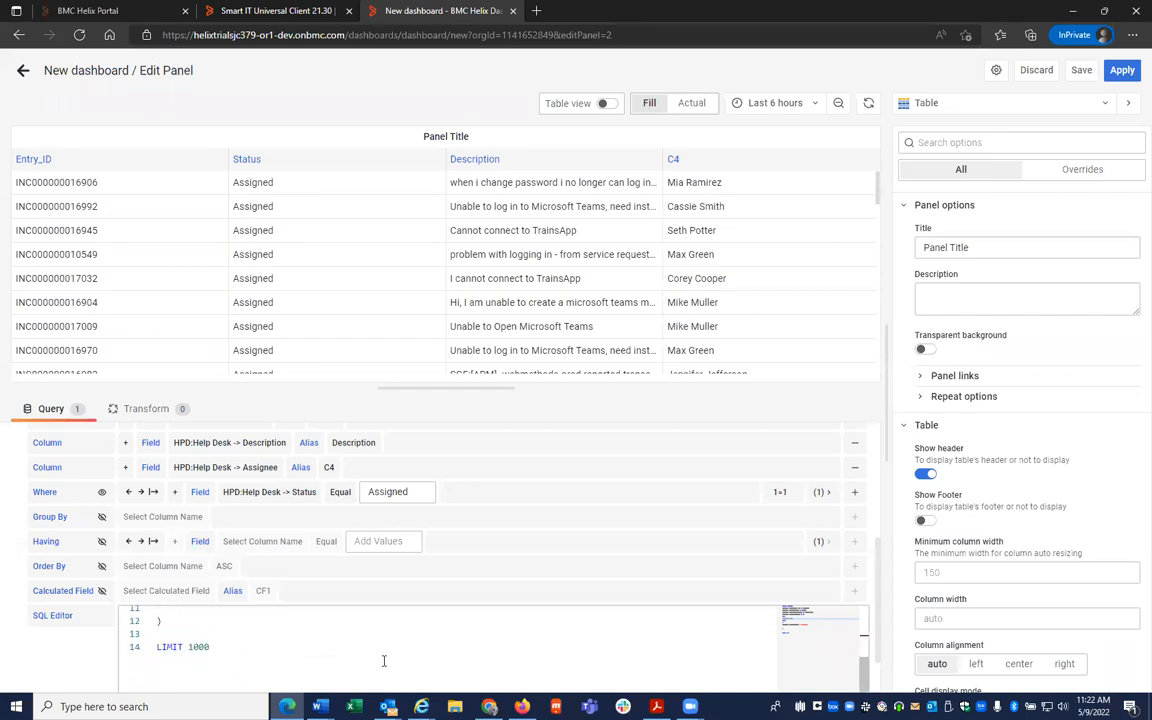
scroll(383, 661, up, 1)
click(383, 661)
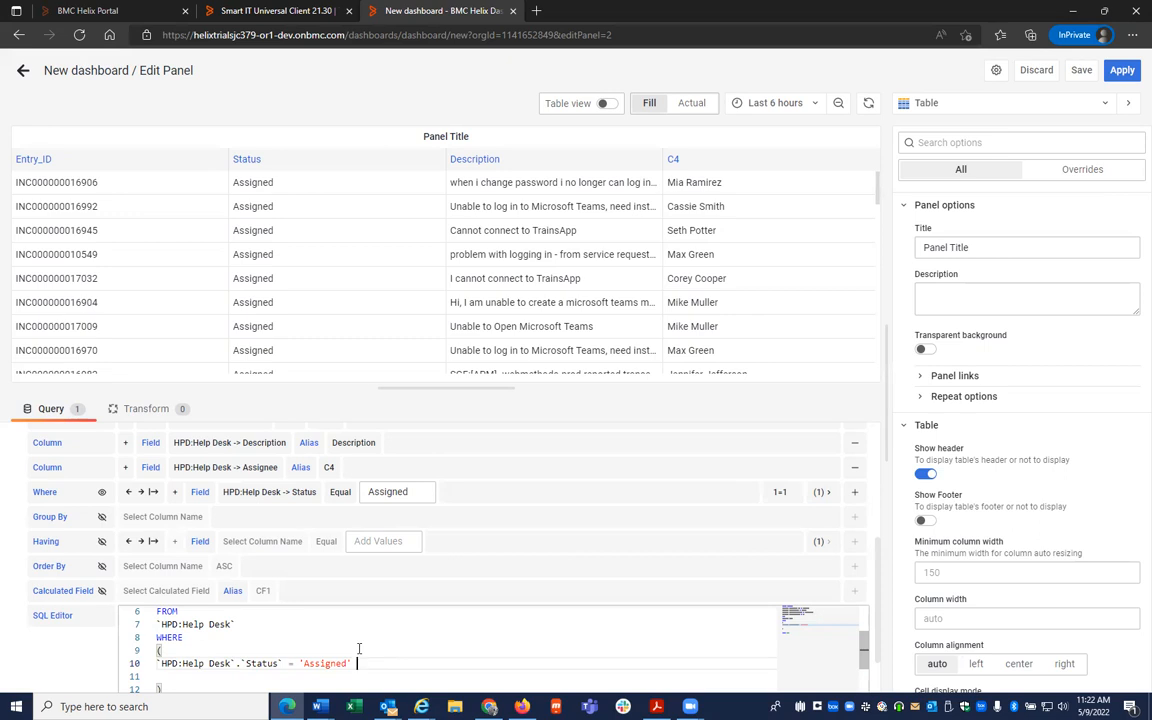
scroll(359, 643, up, 1)
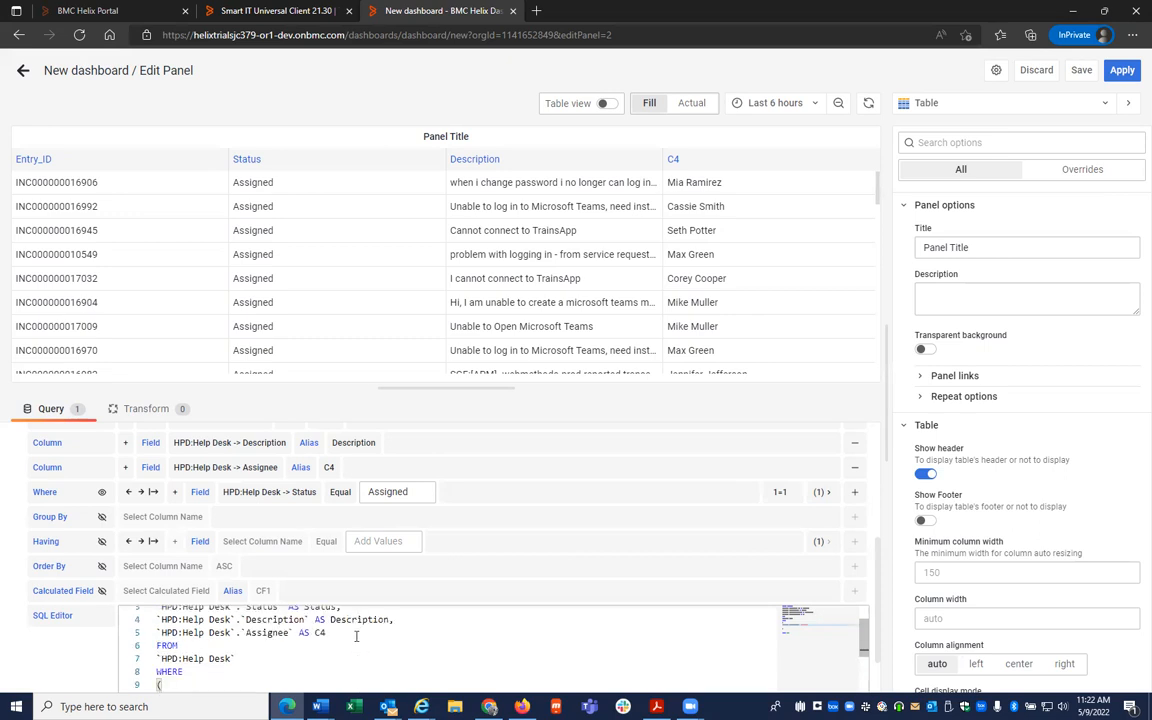
scroll(356, 636, up, 1)
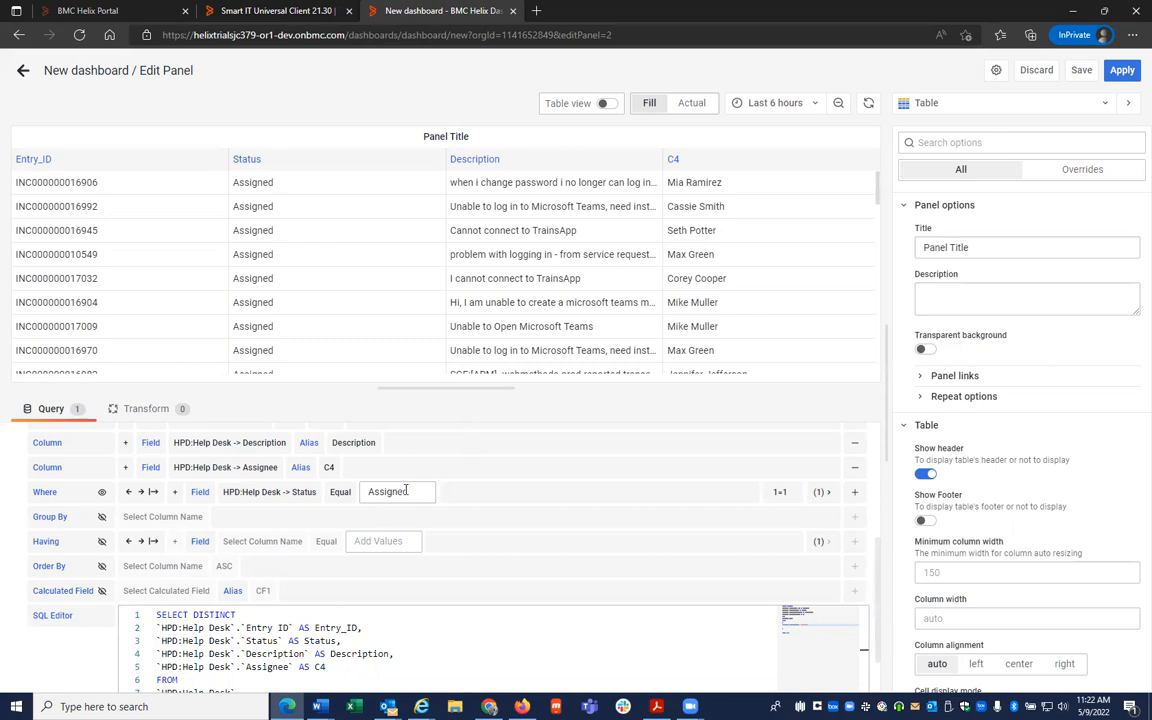
scroll(420, 485, up, 5)
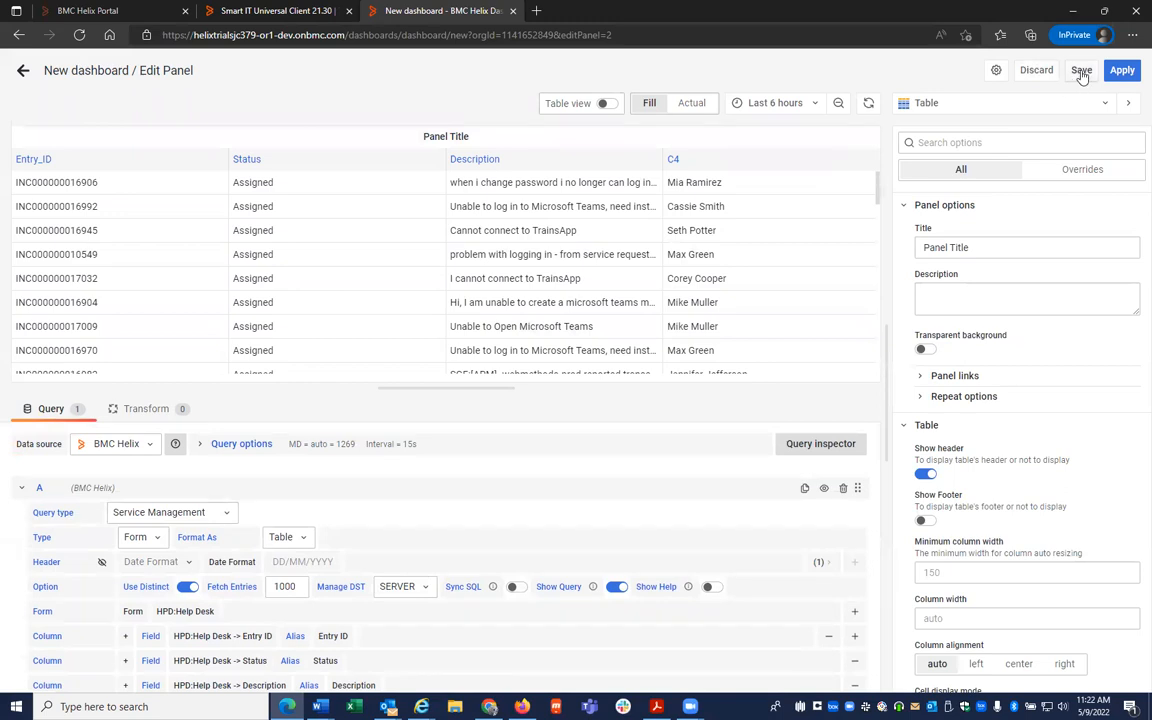
Set the table panel's title to "Test Anne 2"
click(978, 247)
triple_click(940, 251)
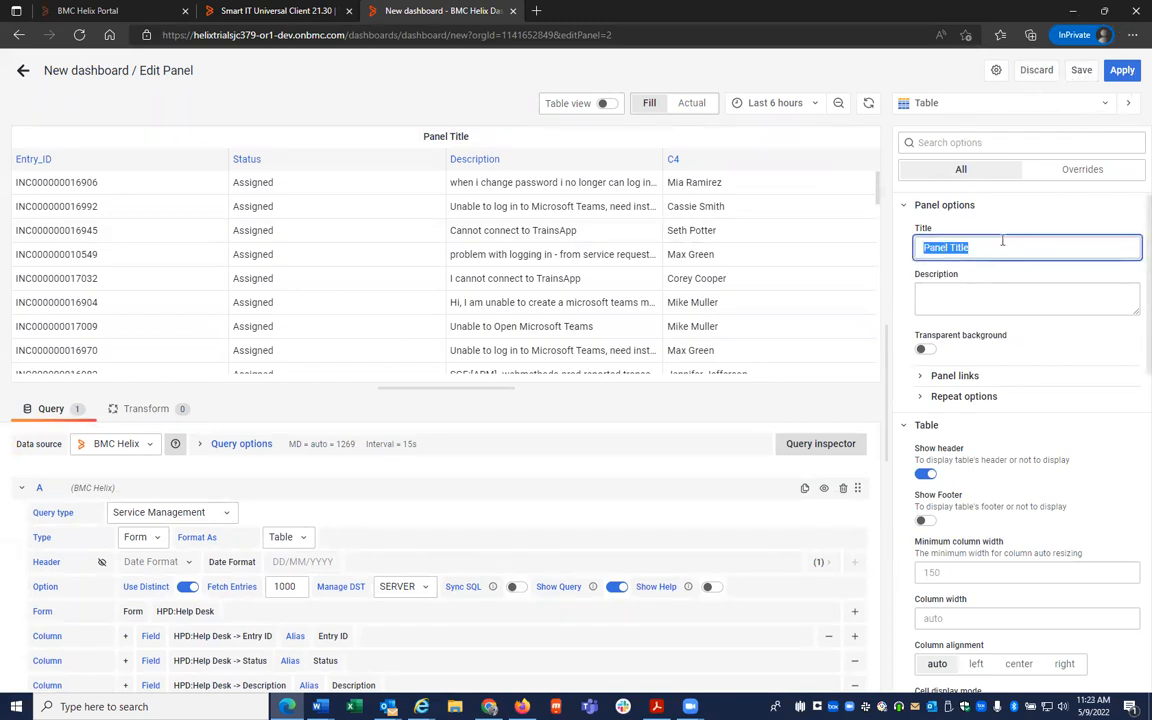
text(Test Anne 2)
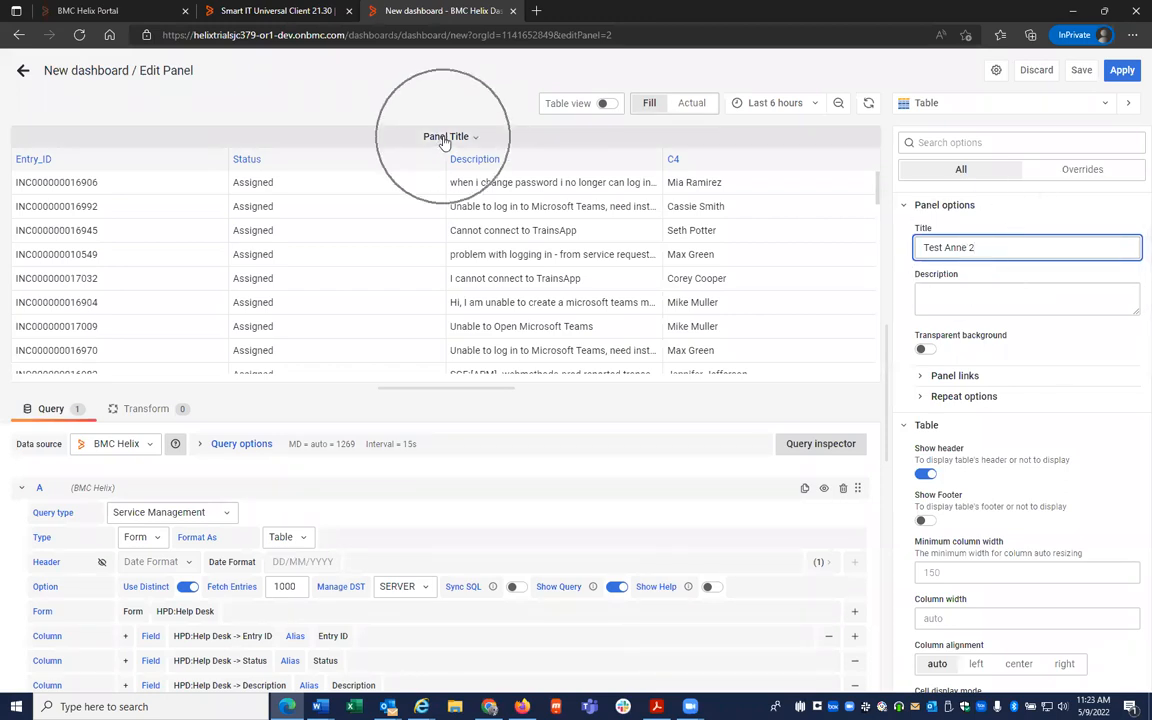
click(967, 301)
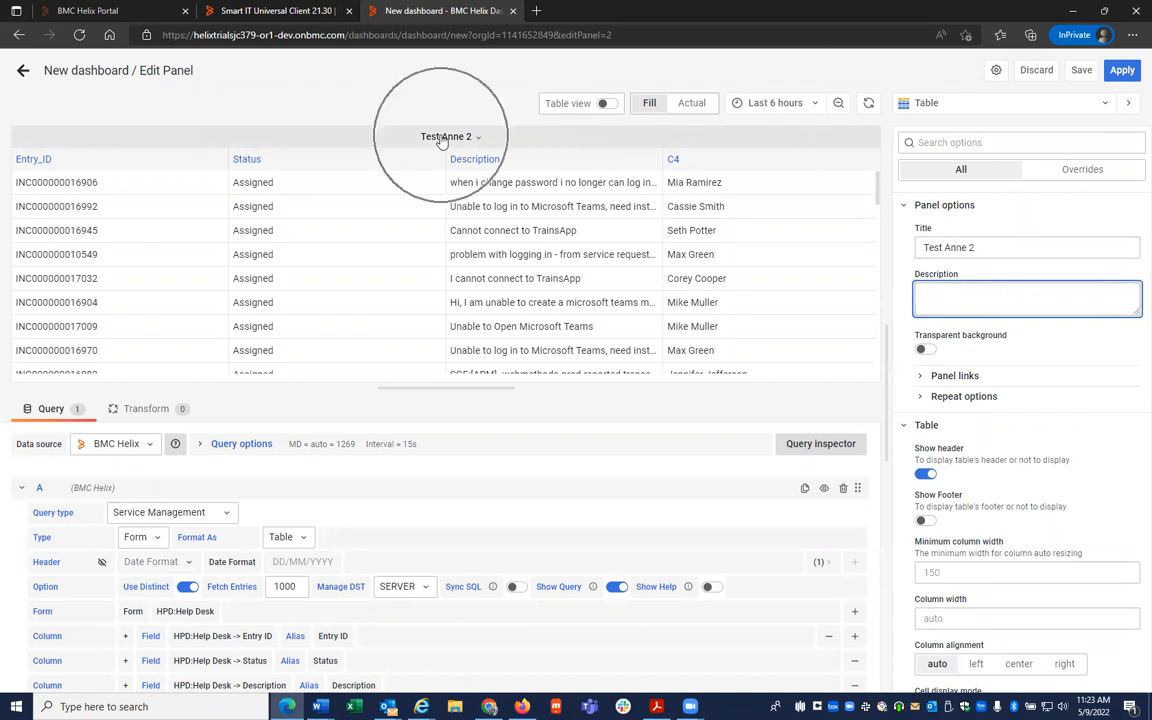
Save the new dashboard as "Test Anne 2" in the General folder
click(1080, 72)
drag(614, 194, 351, 174)
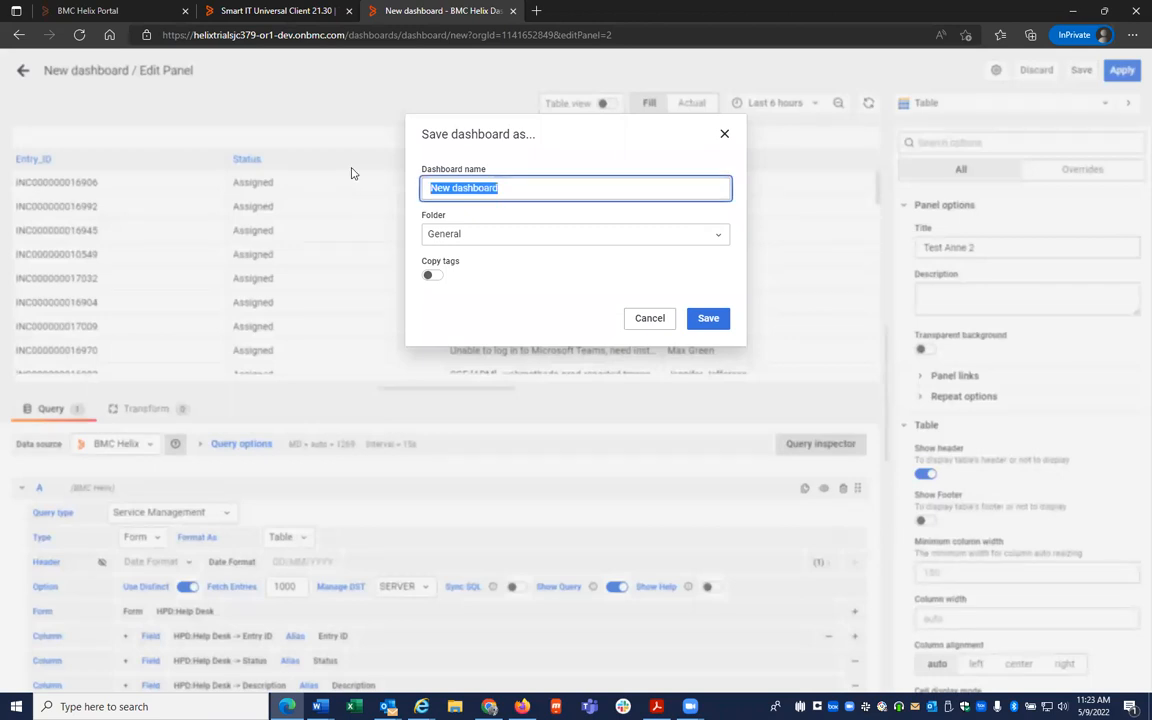
text(Test Anne 2)
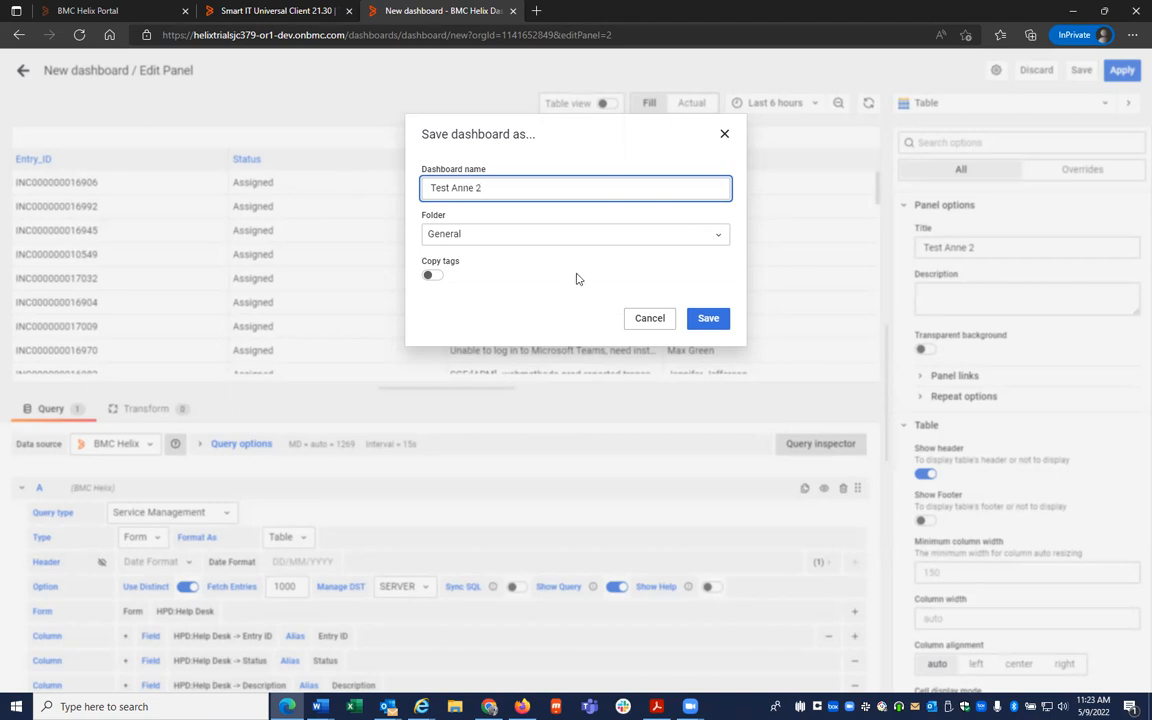
click(718, 319)
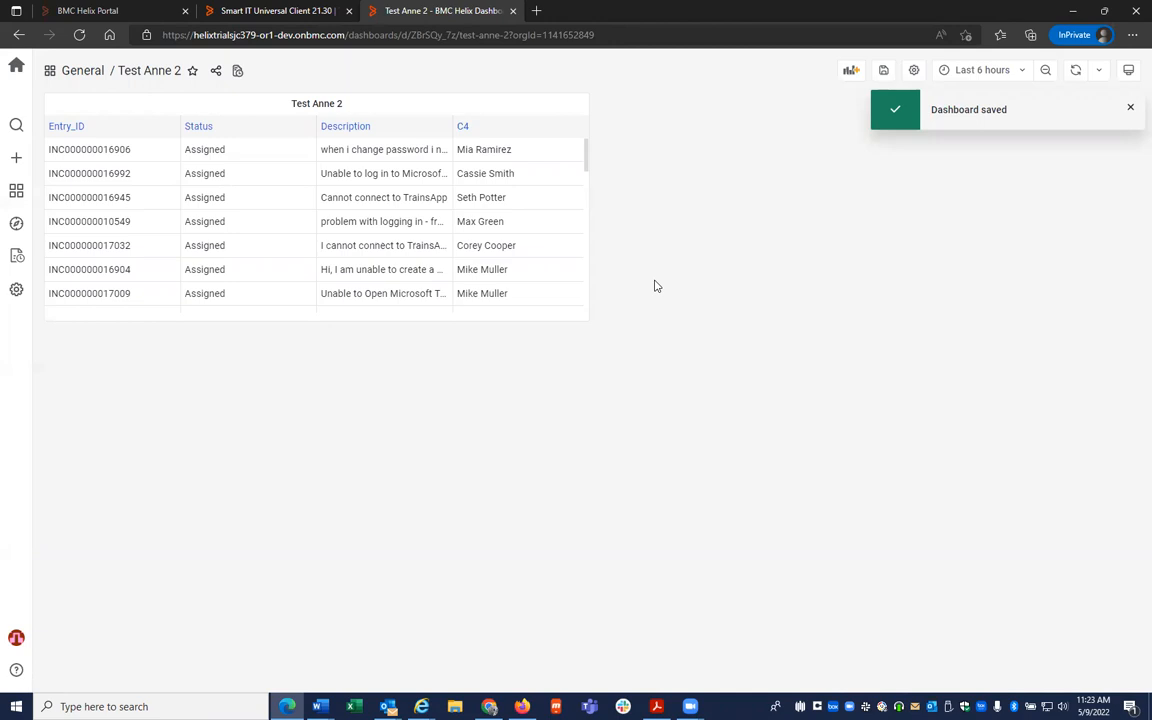
Open the Test Anne 2 panel's query in Explore and run it
click(348, 106)
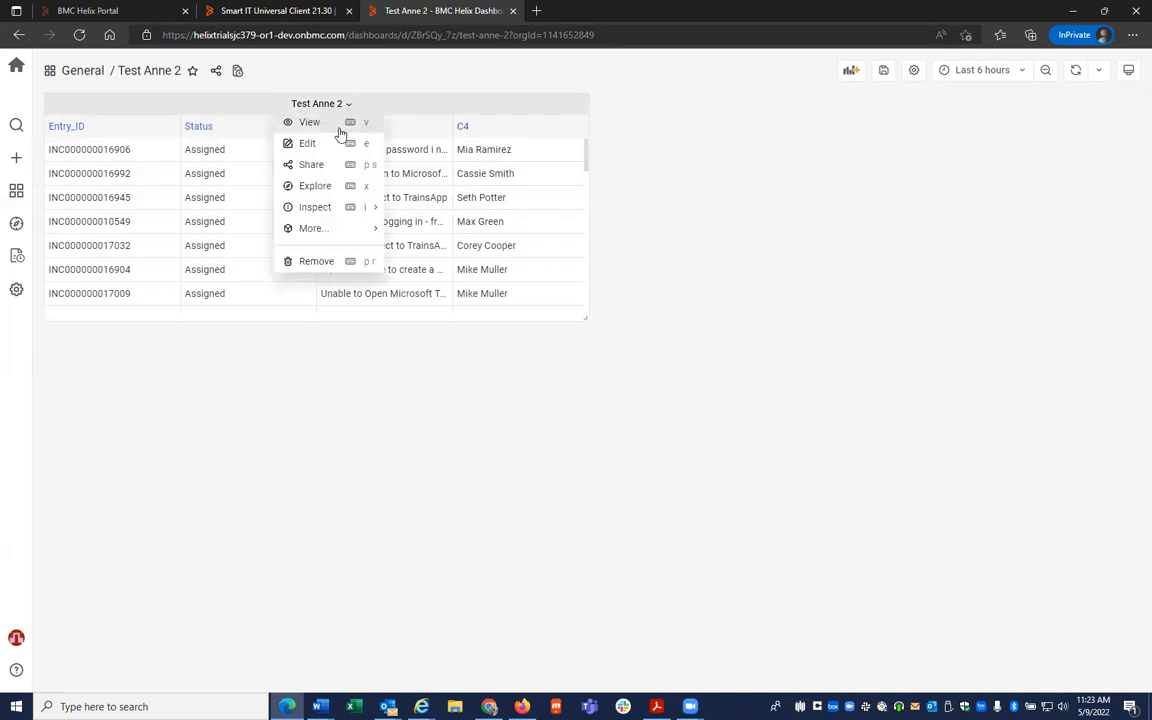
mouse_move(329, 230)
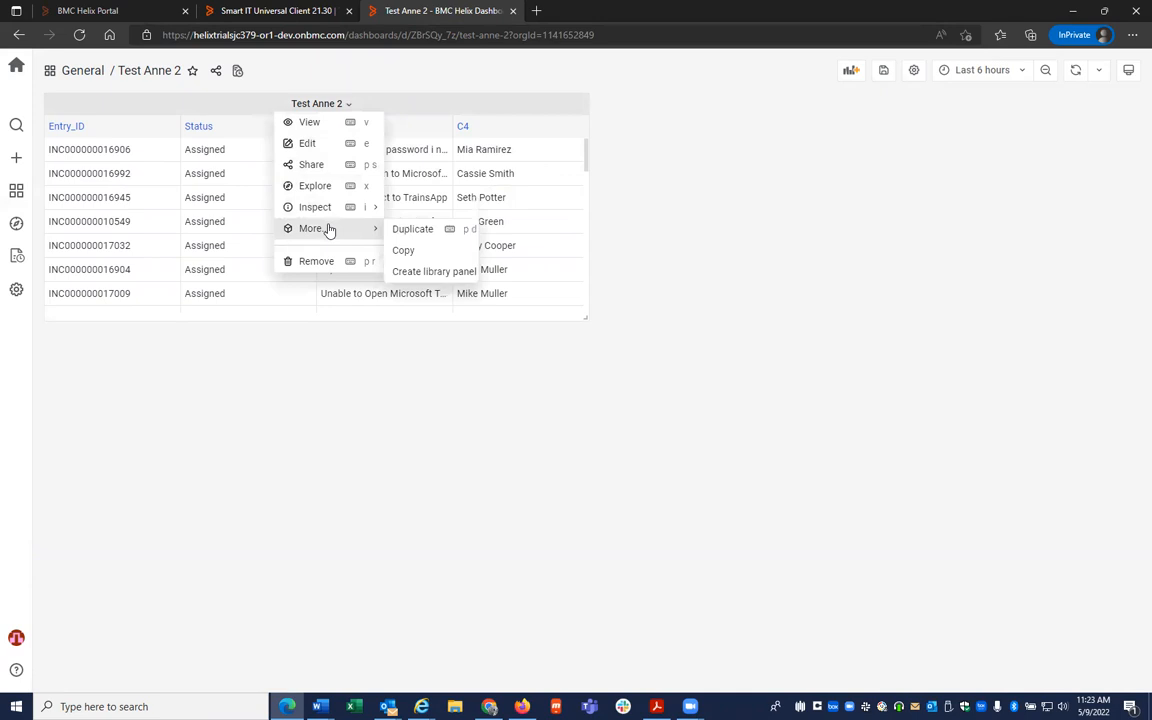
click(326, 195)
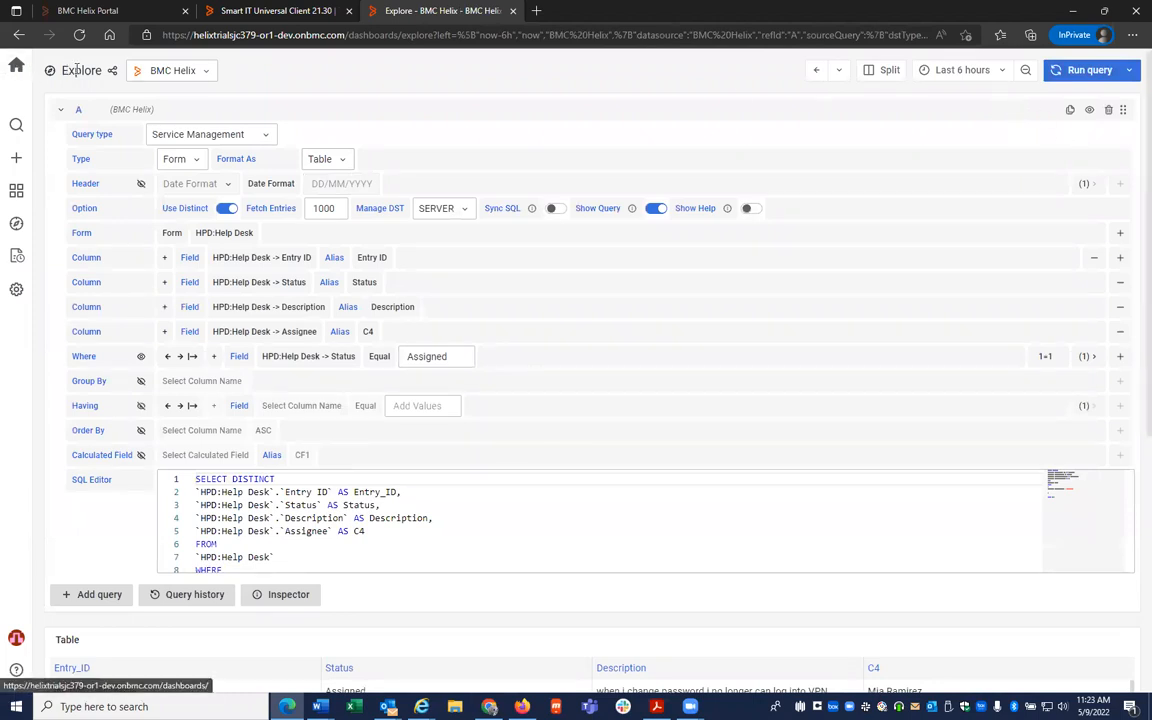
mouse_move(17, 196)
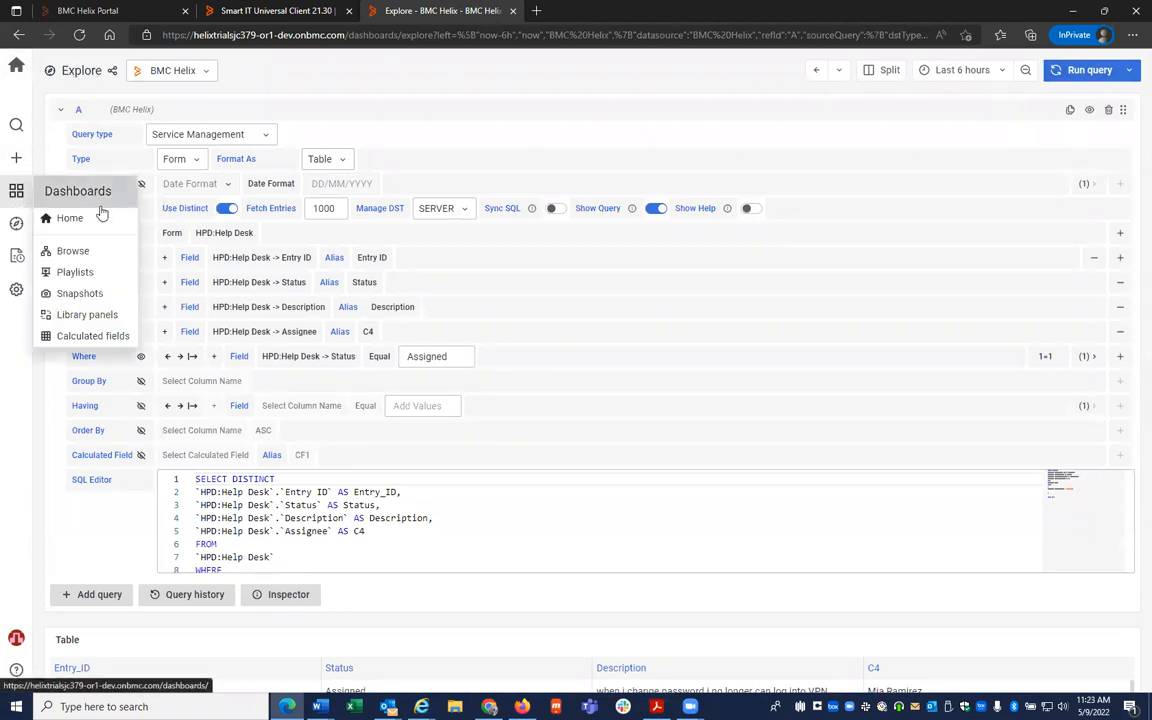
click(1077, 81)
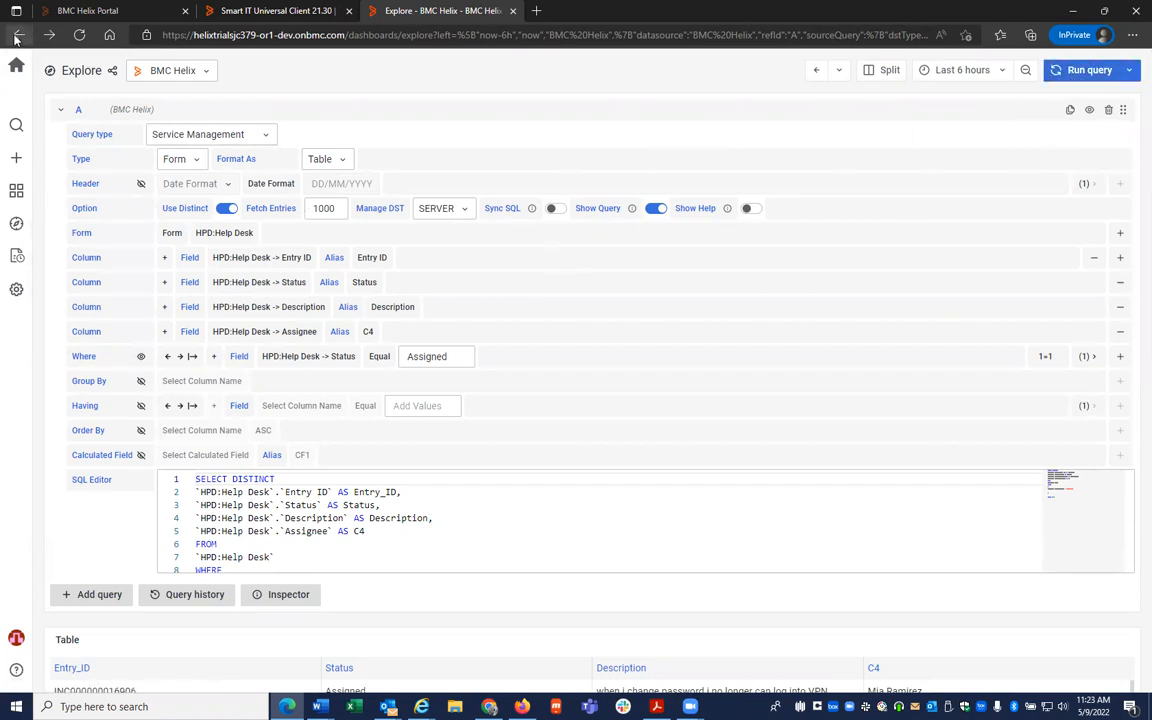
Go to the dashboards home page and reopen the recently viewed Test Anne 2 dashboard
mouse_move(16, 191)
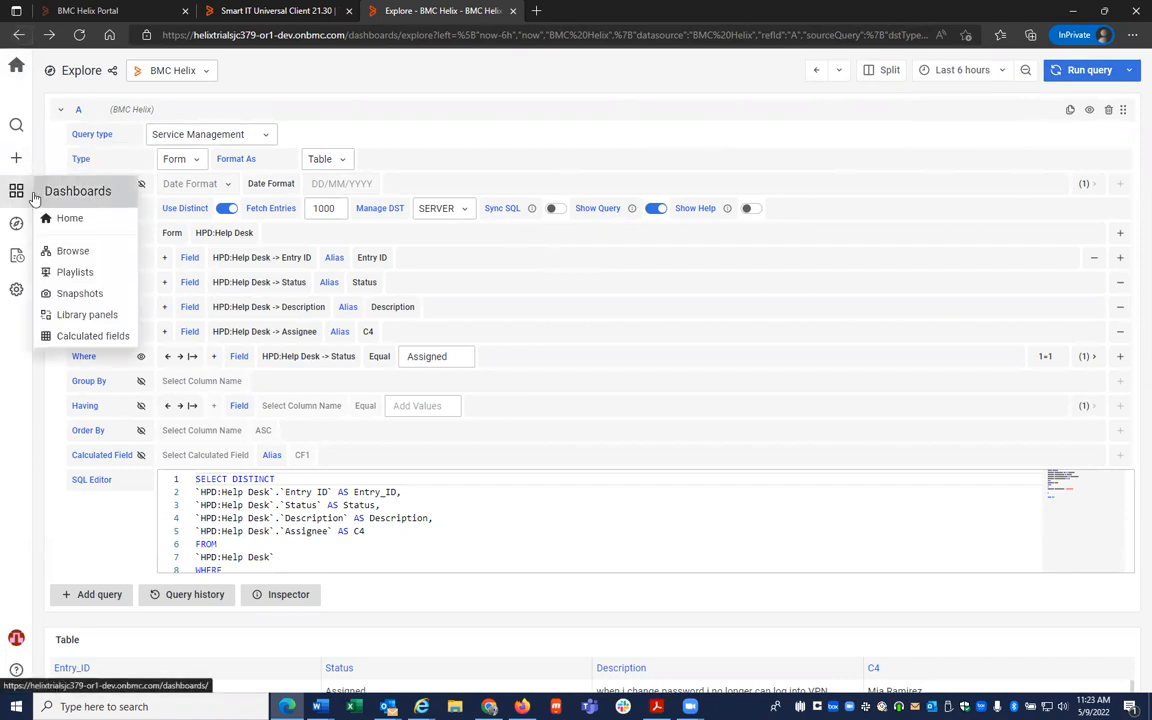
click(52, 214)
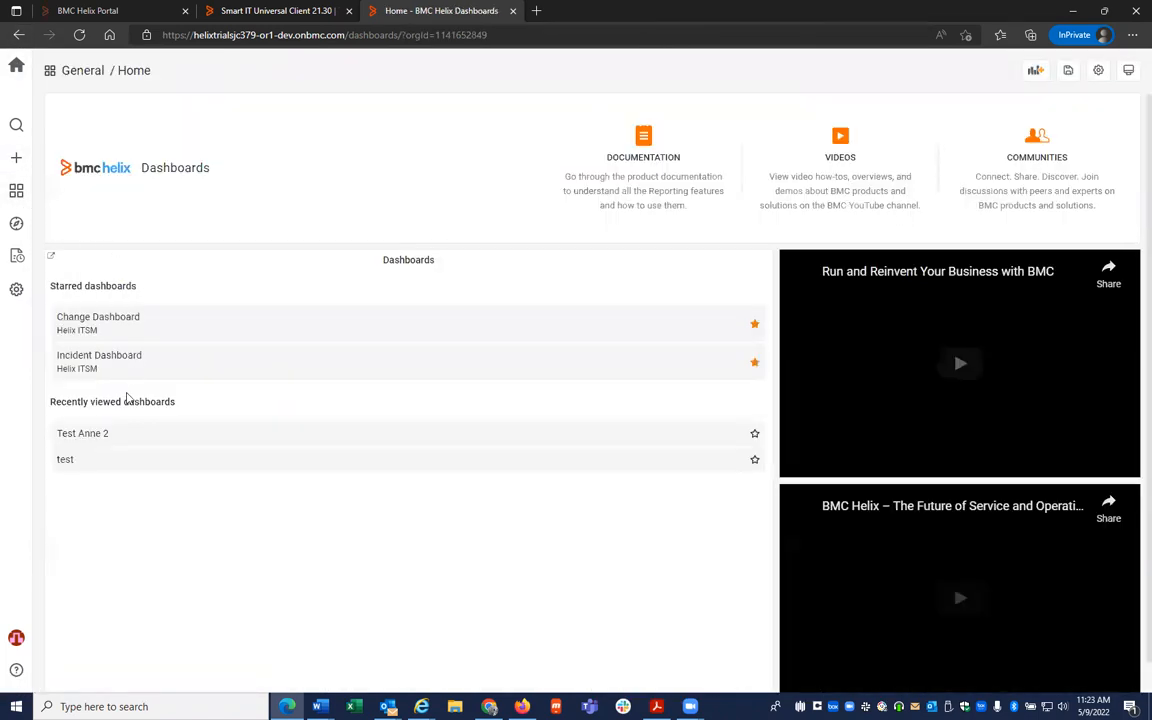
click(99, 435)
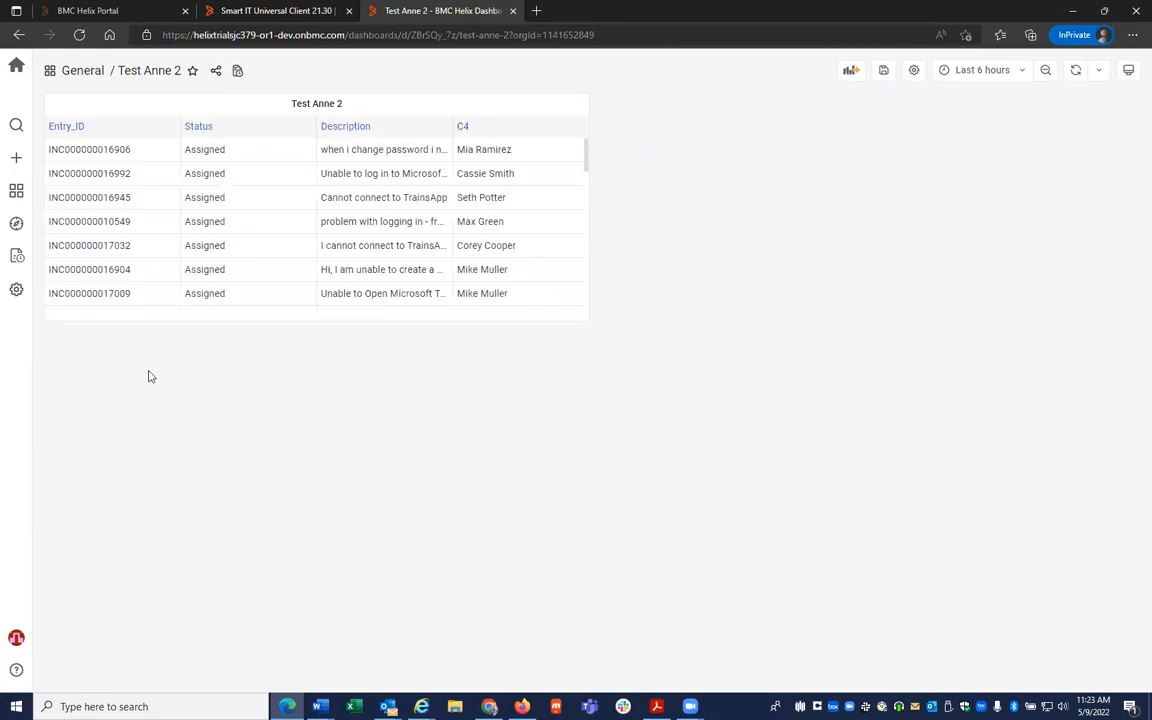
View the Test Anne 2 panel enlarged and look through its incident rows and column headings
click(350, 106)
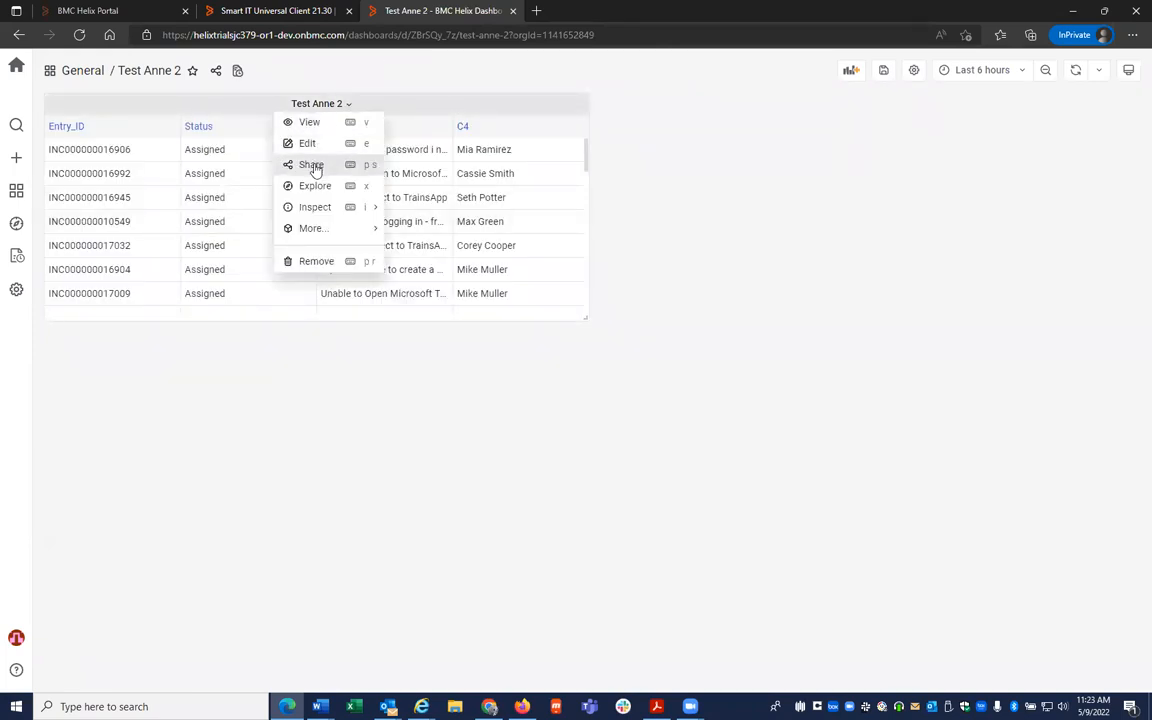
mouse_move(316, 229)
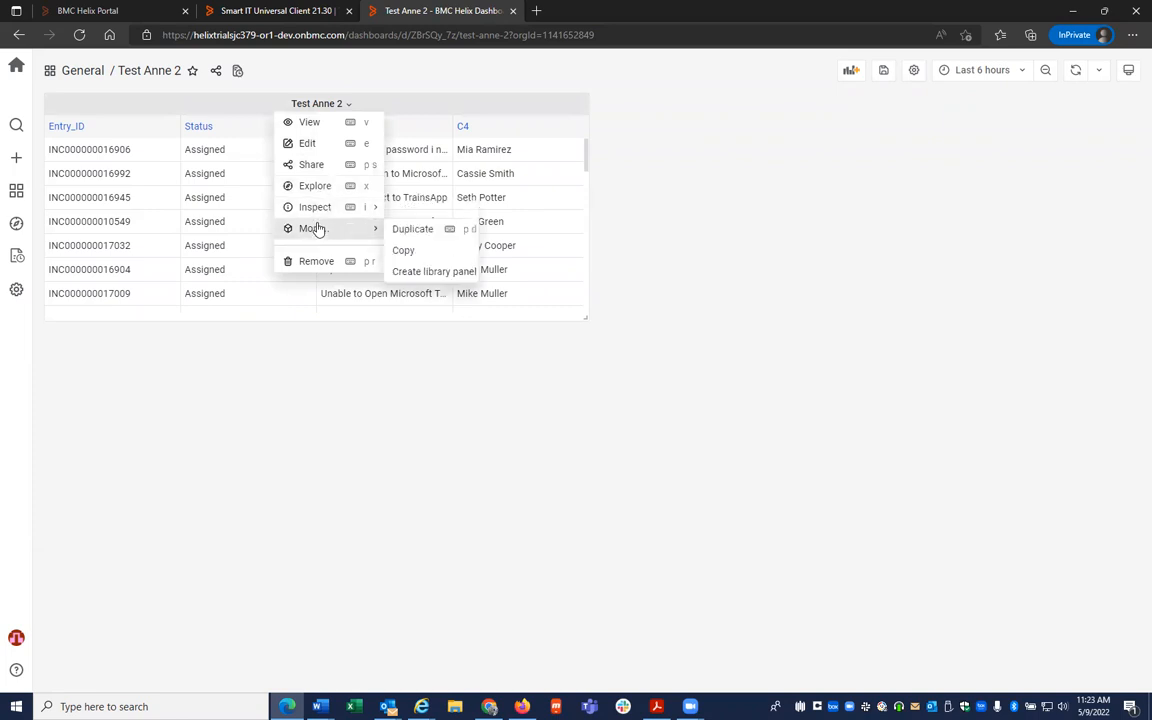
click(308, 123)
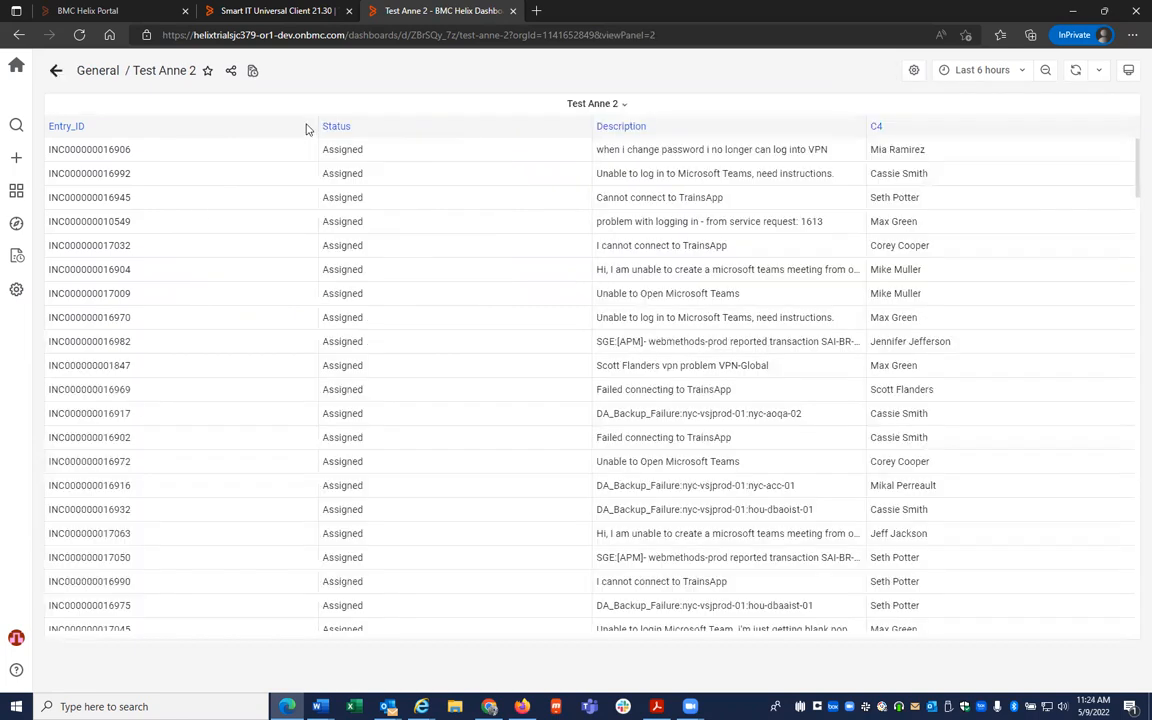
scroll(507, 321, down, 9)
scroll(507, 322, down, 10)
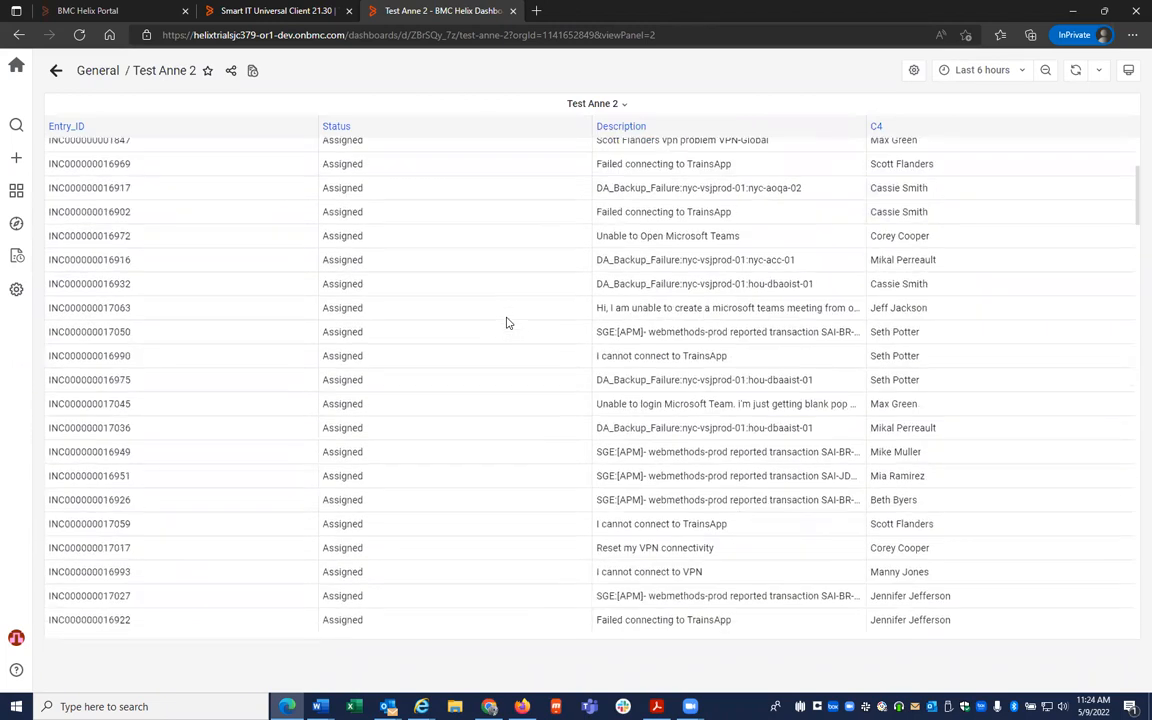
scroll(507, 322, up, 3)
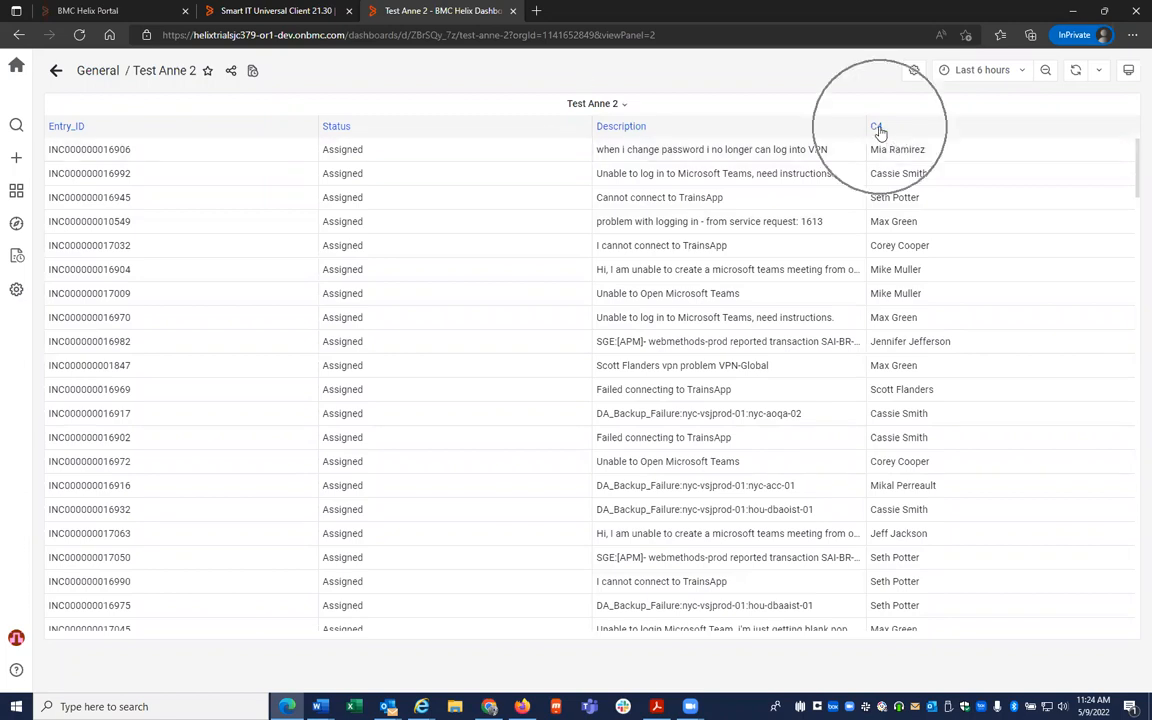
Edit the panel and change the alias of the HPD:Help Desk -> Assignee column to "Assignee"
click(626, 108)
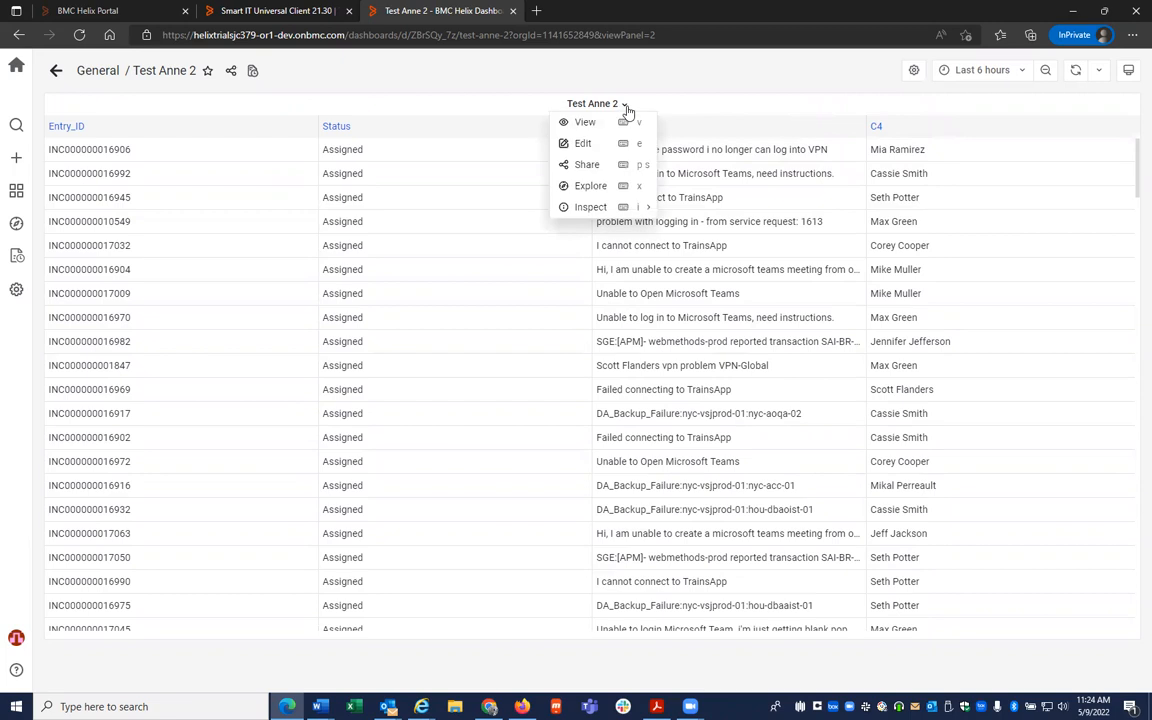
click(576, 143)
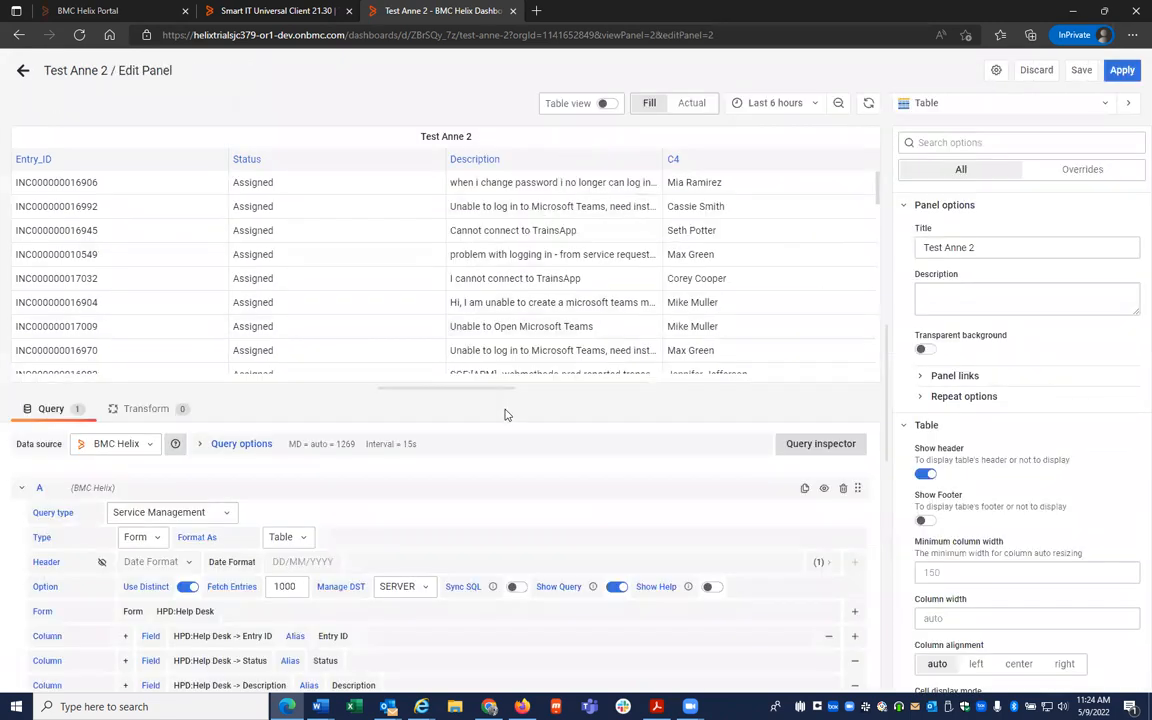
scroll(445, 580, down, 5)
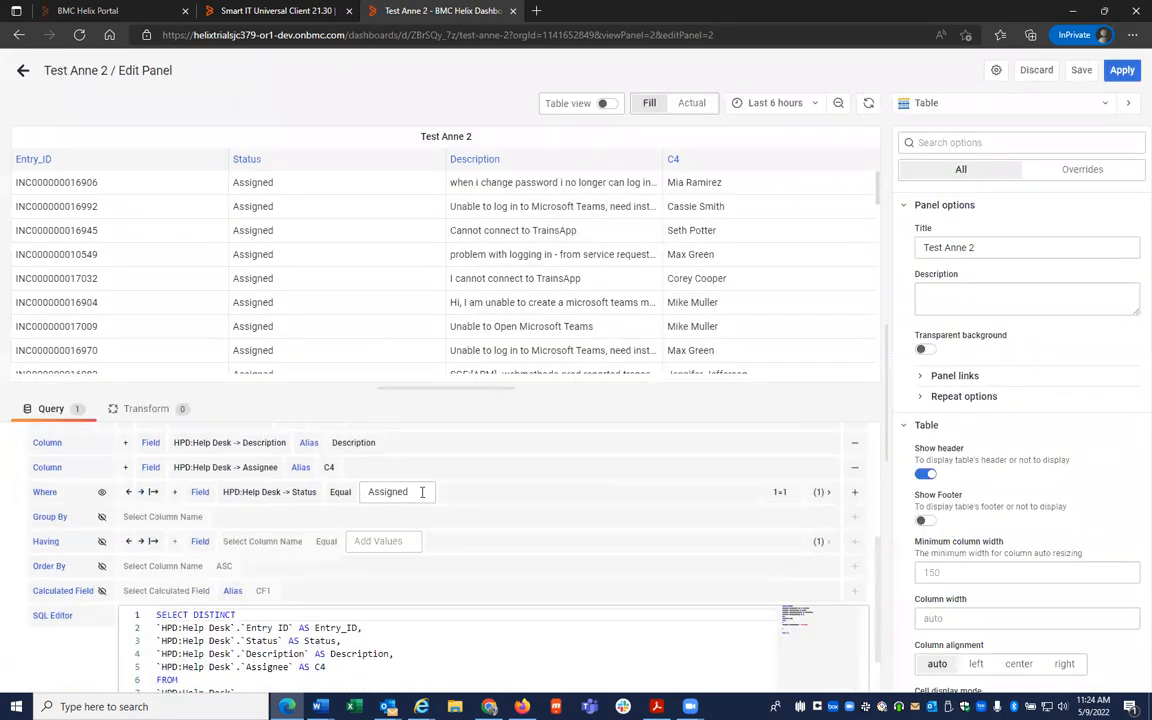
click(330, 467)
click(345, 491)
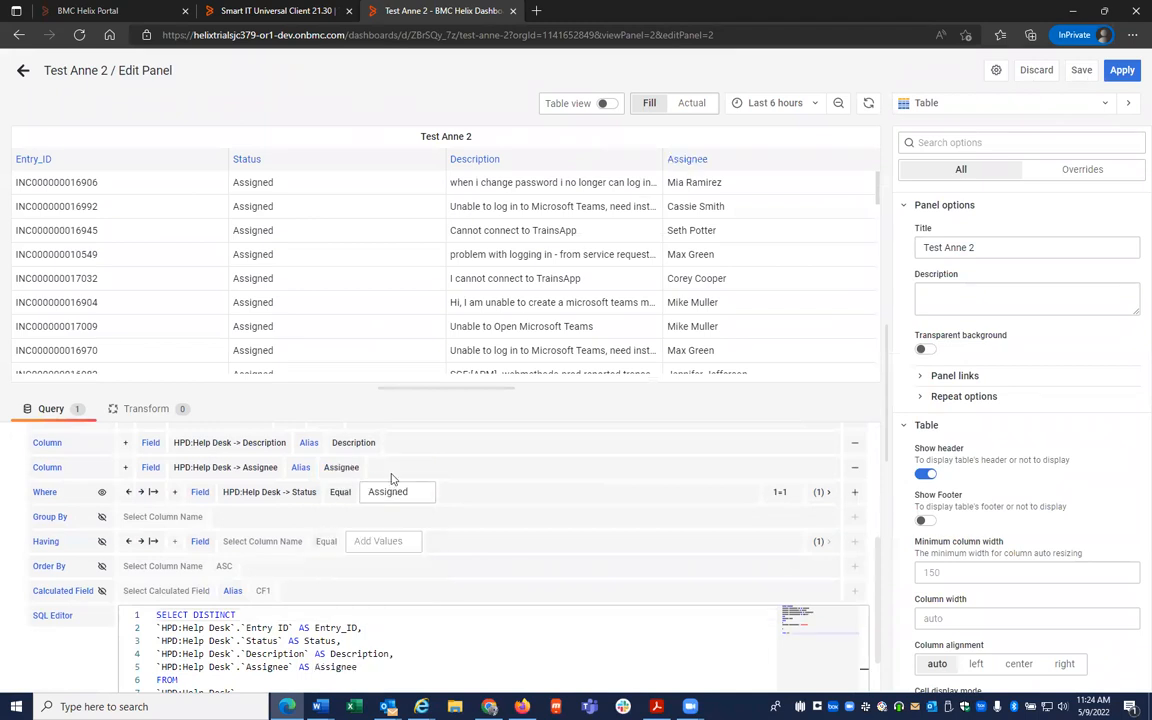
Save the dashboard changes without a note, save once more, and return to the enlarged panel view
click(1079, 70)
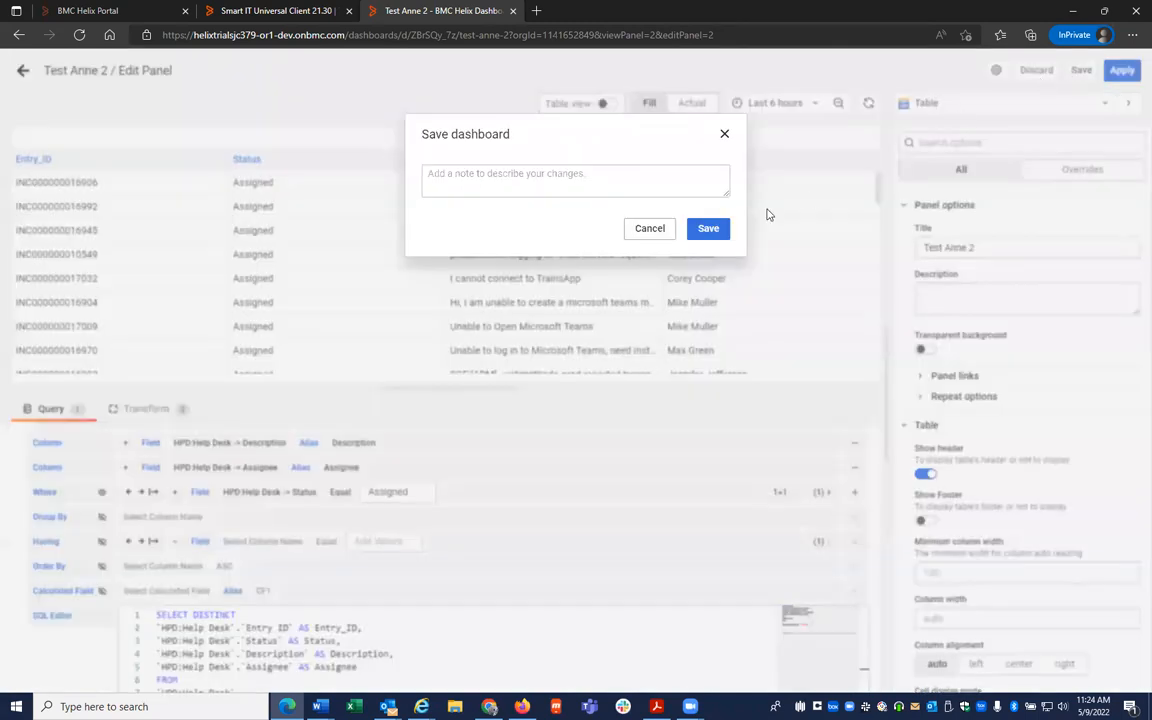
click(705, 228)
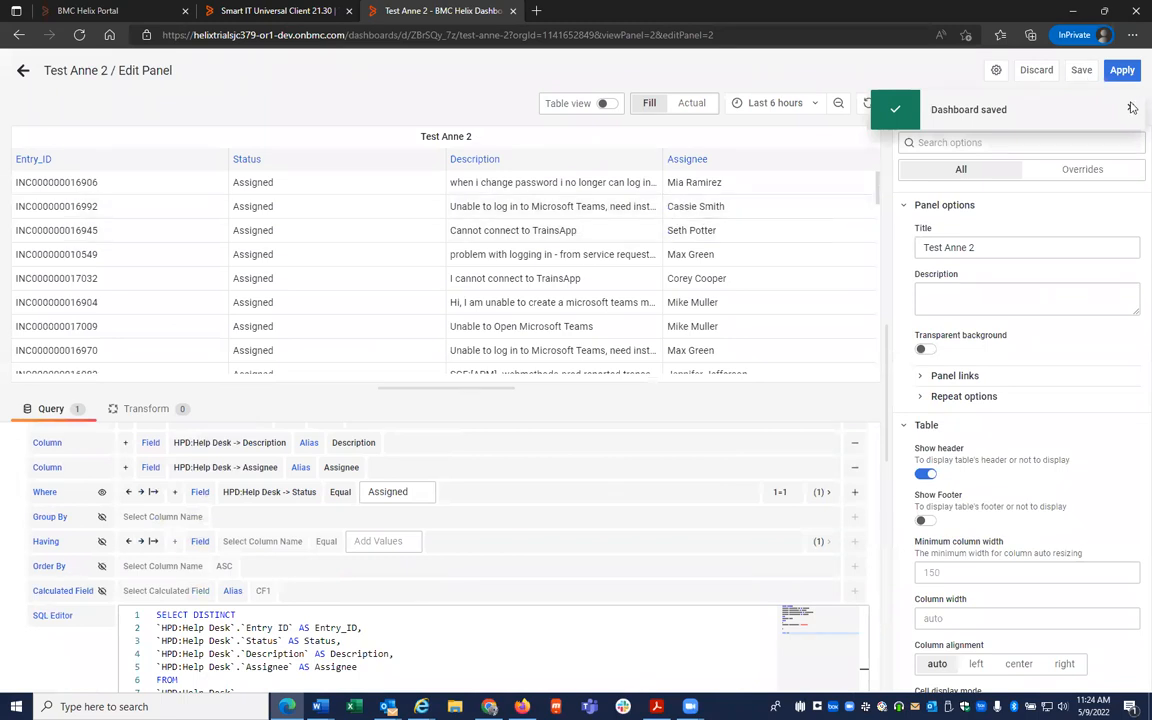
click(1081, 72)
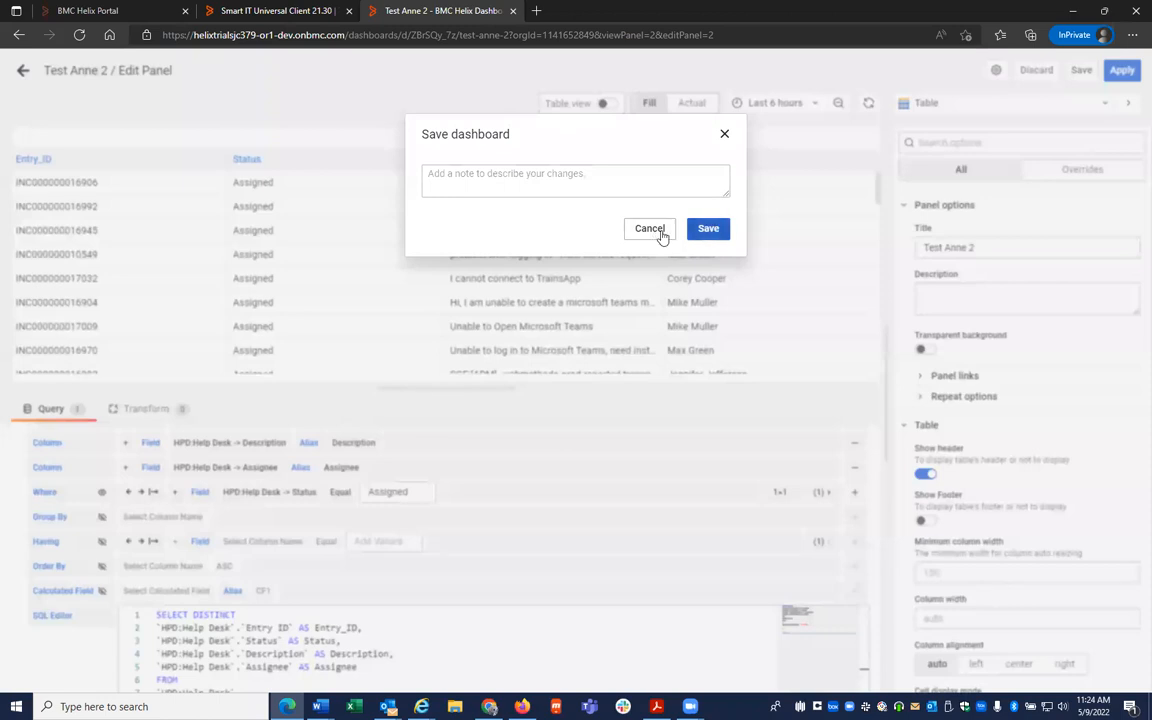
click(696, 230)
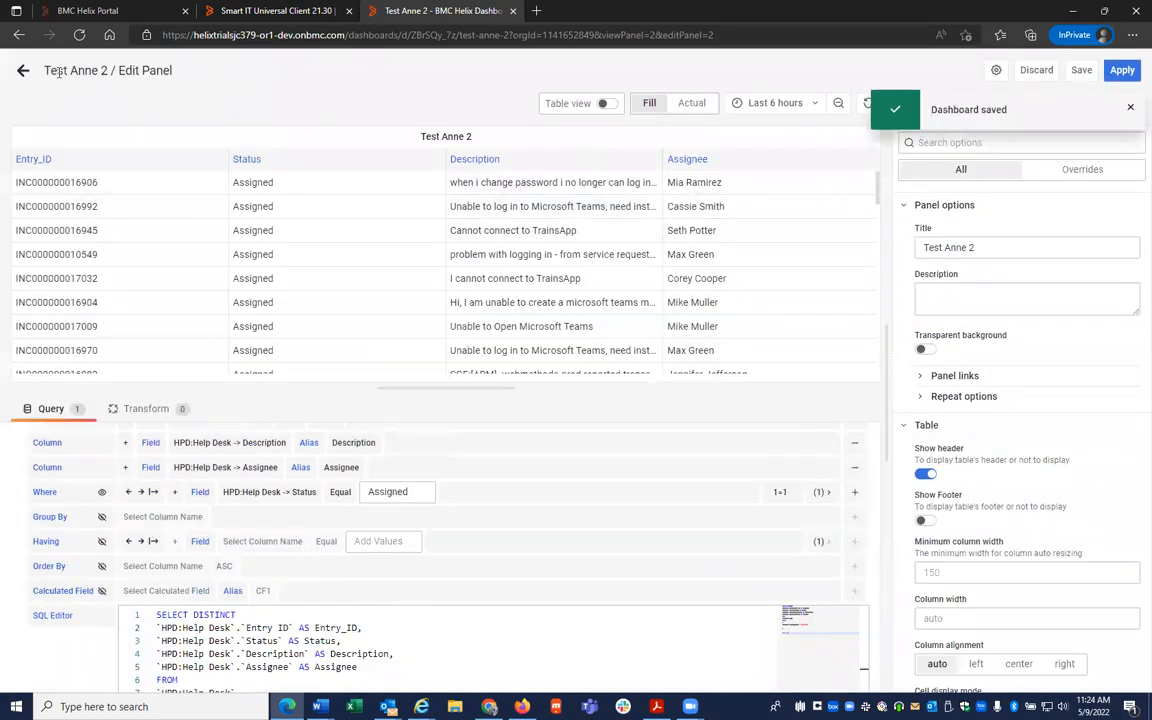
click(23, 70)
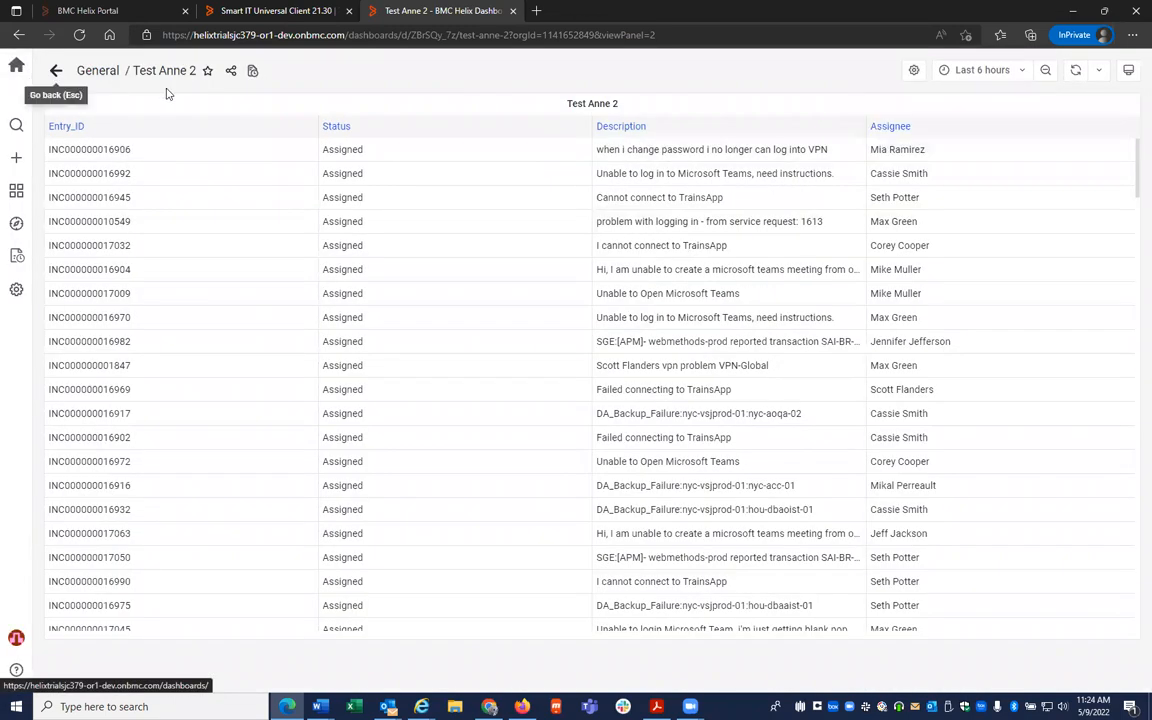